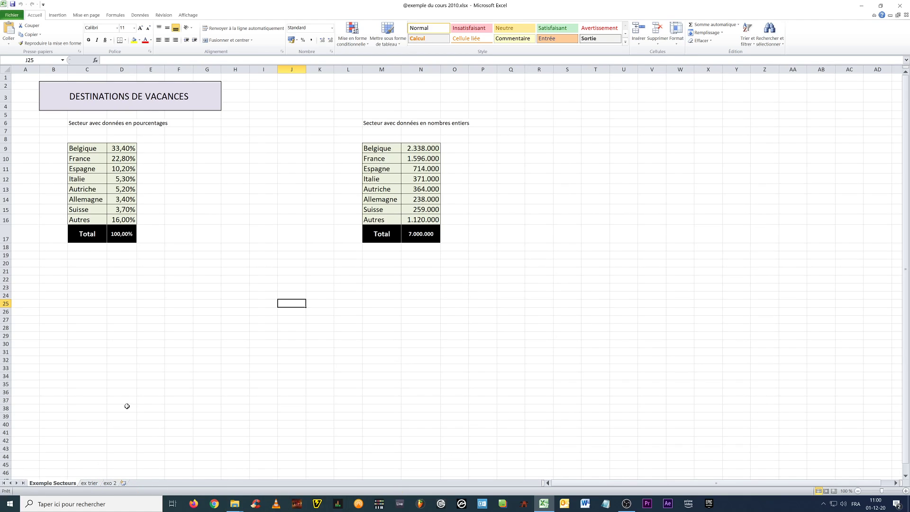
Enlarge the column chart on the "ex trier" sheet so that it extends to about column L and row 27
{"action": "left_click", "coordinate": [93, 483]}
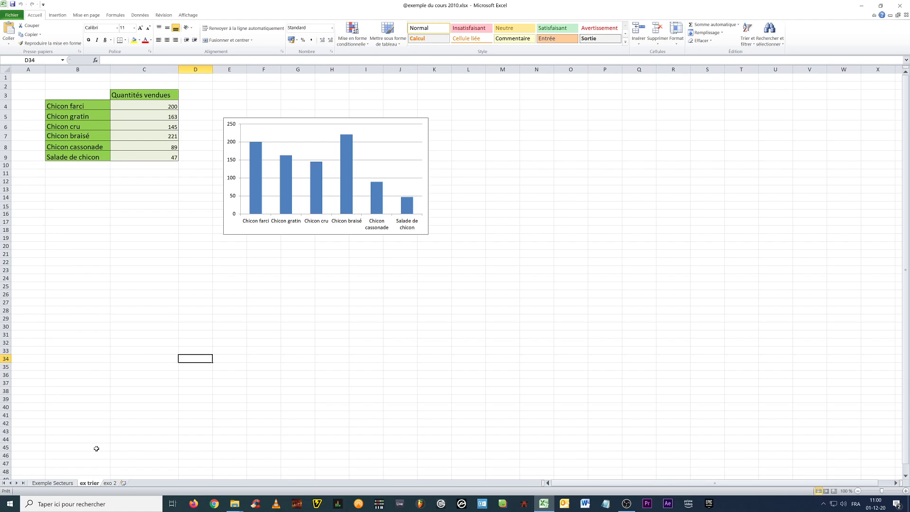
{"action": "left_click", "coordinate": [429, 235]}
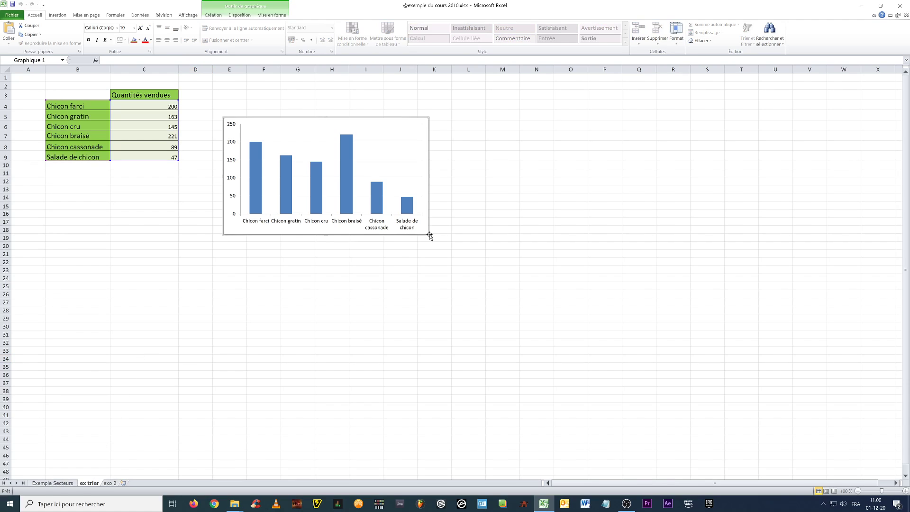
{"action": "left_click_drag", "start_coordinate": [429, 235], "coordinate": [502, 302]}
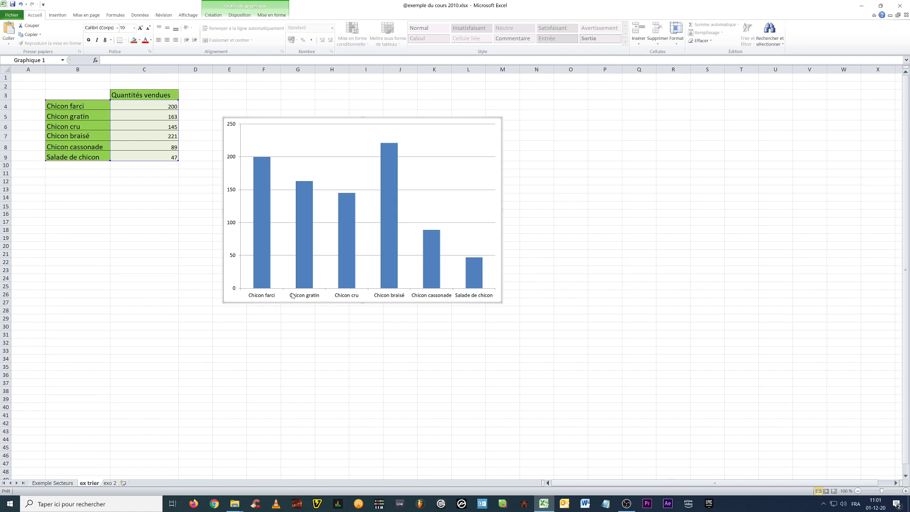
{"action": "mouse_move", "coordinate": [383, 155]}
{"action": "left_click", "coordinate": [322, 266]}
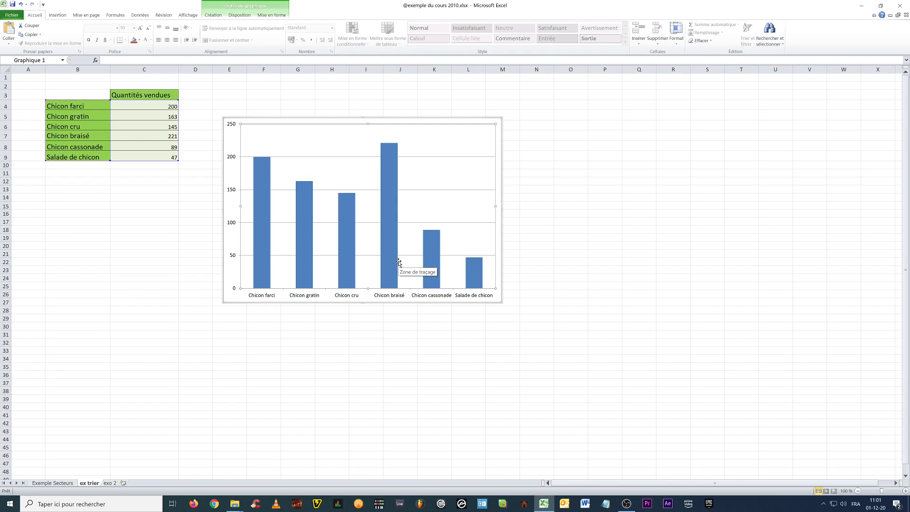
Sort the chicon dishes table by "Quantités vendues" in ascending order
{"action": "left_click", "coordinate": [154, 126]}
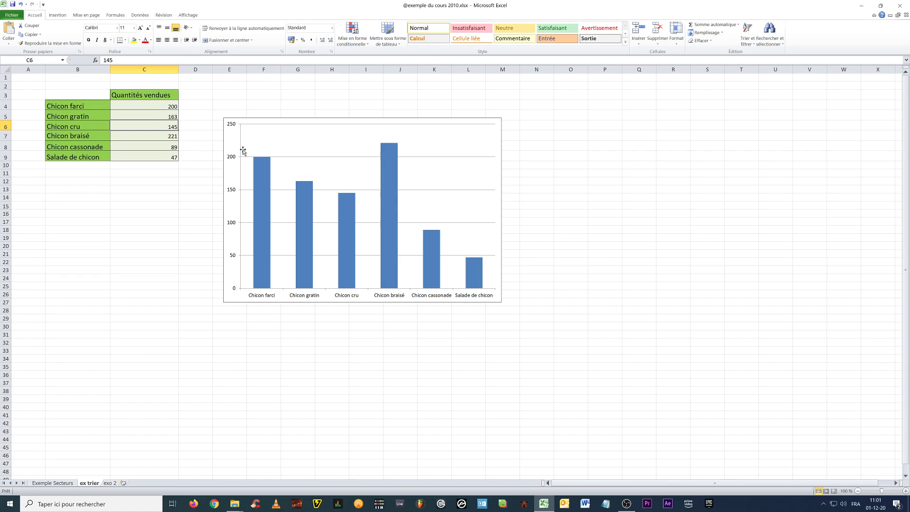
{"action": "left_click", "coordinate": [313, 169]}
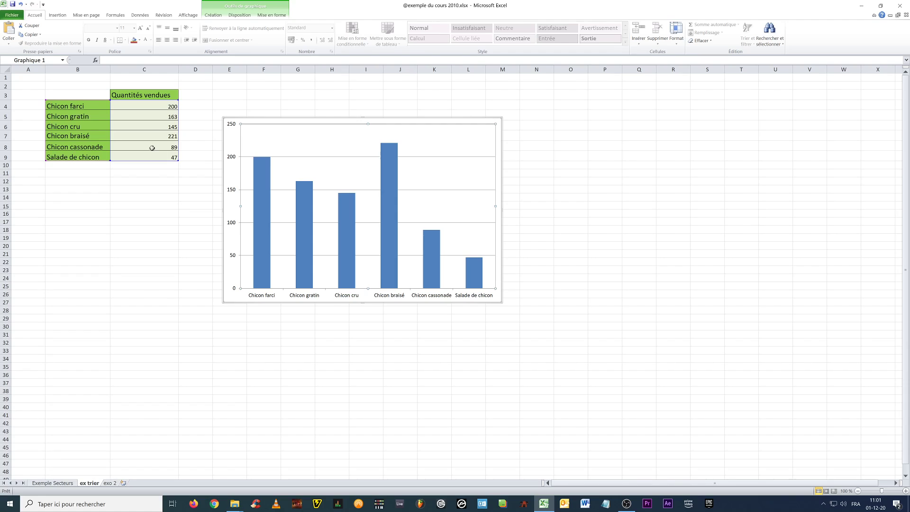
{"action": "left_click", "coordinate": [162, 206]}
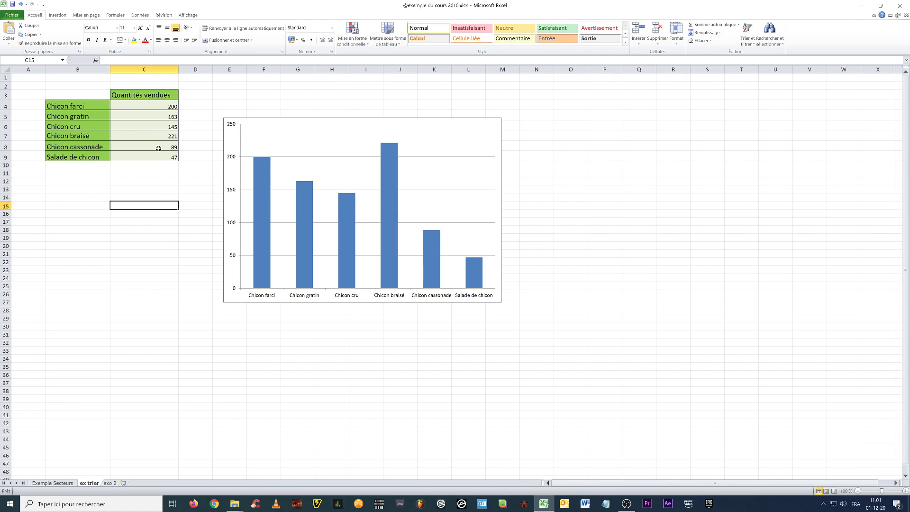
{"action": "left_click", "coordinate": [156, 127]}
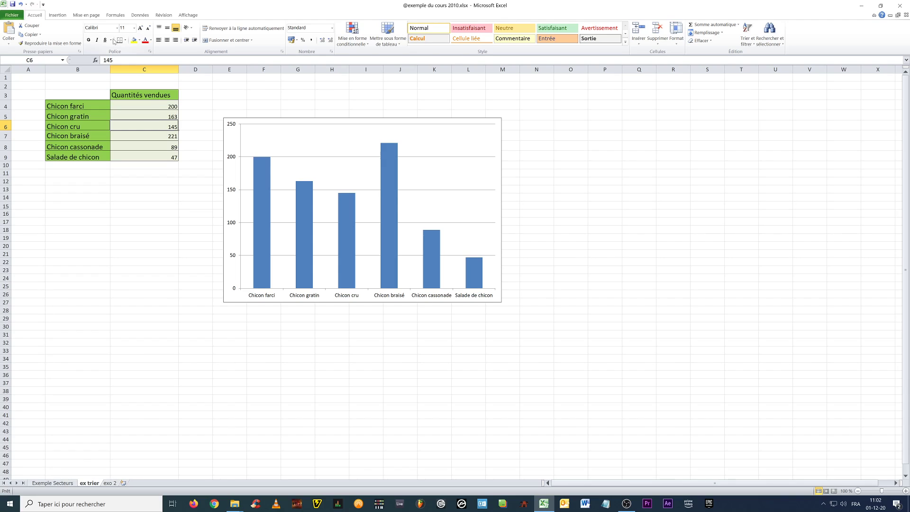
{"action": "left_click", "coordinate": [139, 15]}
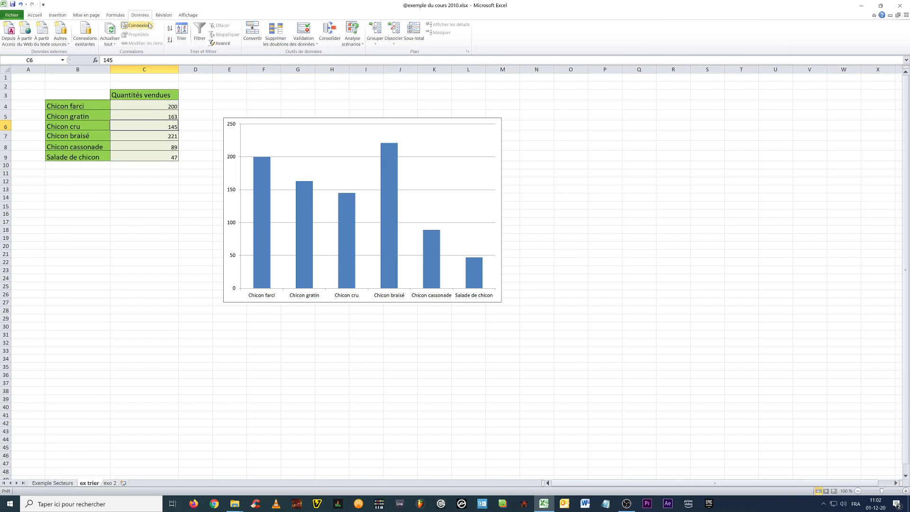
{"action": "left_click", "coordinate": [170, 42]}
{"action": "left_click", "coordinate": [169, 29]}
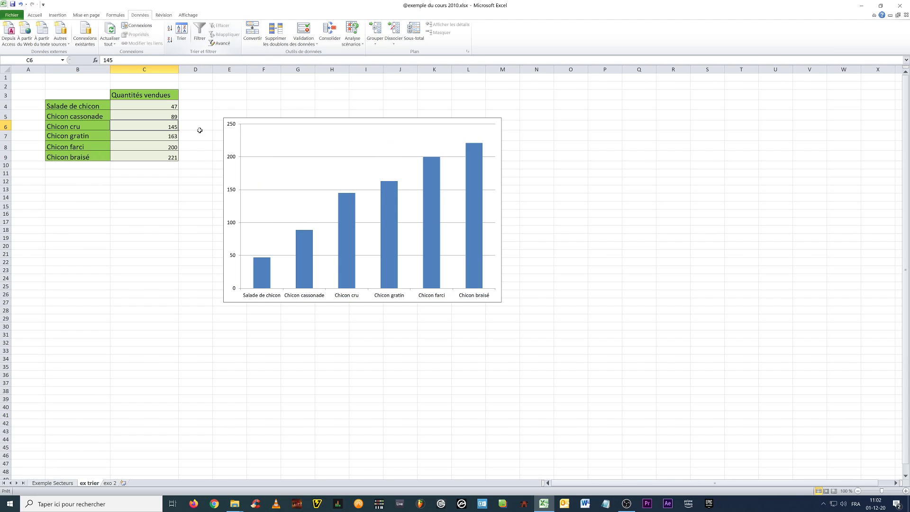
{"action": "left_click_drag", "start_coordinate": [154, 105], "coordinate": [155, 154]}
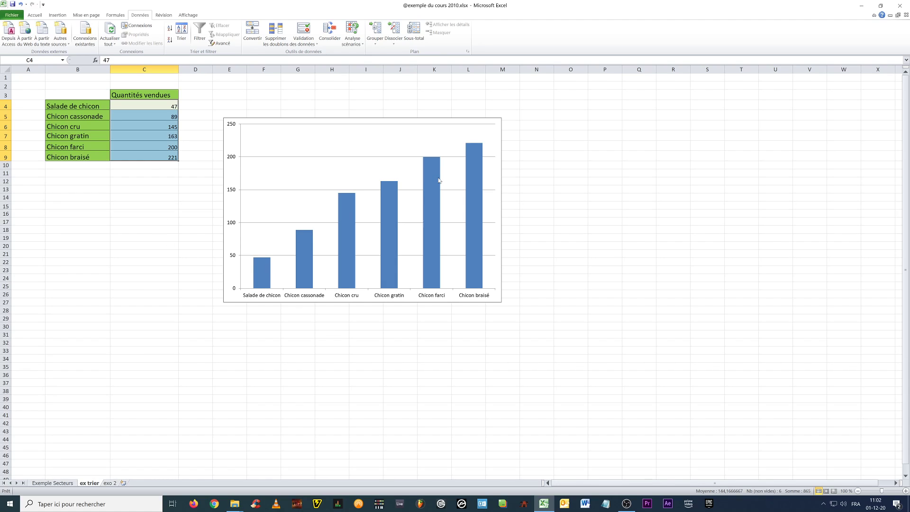
{"action": "mouse_move", "coordinate": [440, 180]}
Insert a 2D pie chart from D9:D17 on the "Exemple Secteurs" sheet and place it below the percentages table
{"action": "left_click", "coordinate": [62, 483]}
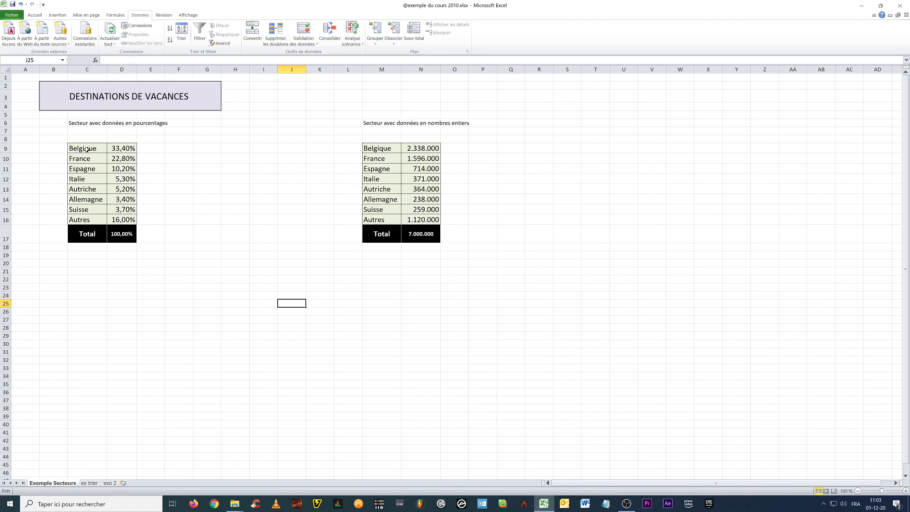
{"action": "left_click", "coordinate": [121, 146]}
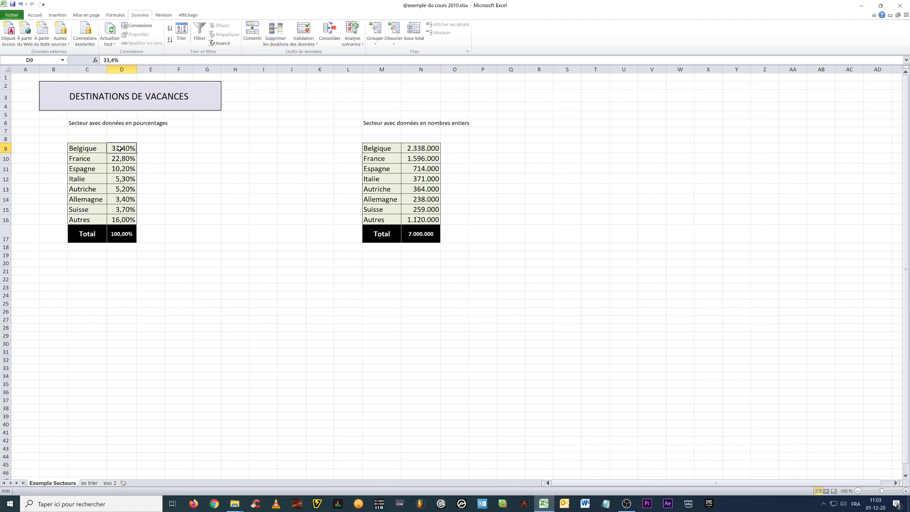
{"action": "left_click_drag", "start_coordinate": [120, 149], "coordinate": [122, 218]}
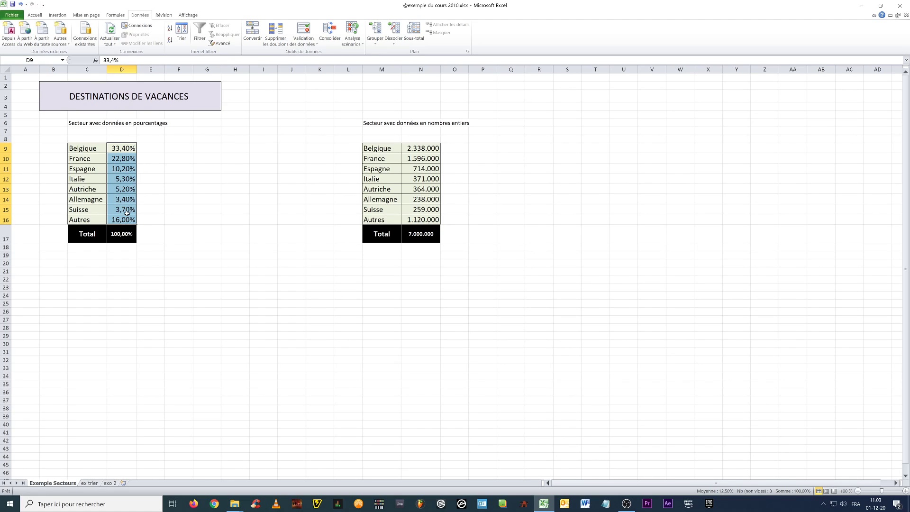
{"action": "left_click", "coordinate": [120, 235]}
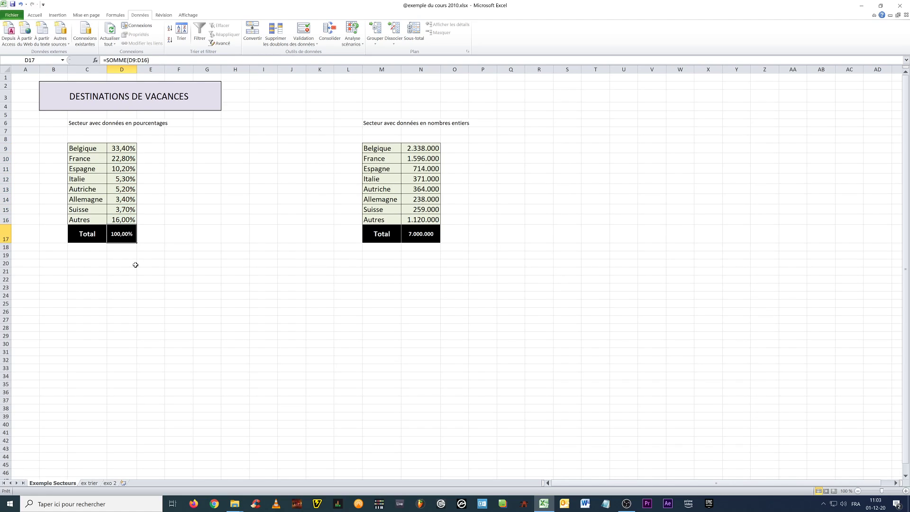
{"action": "left_click", "coordinate": [162, 312]}
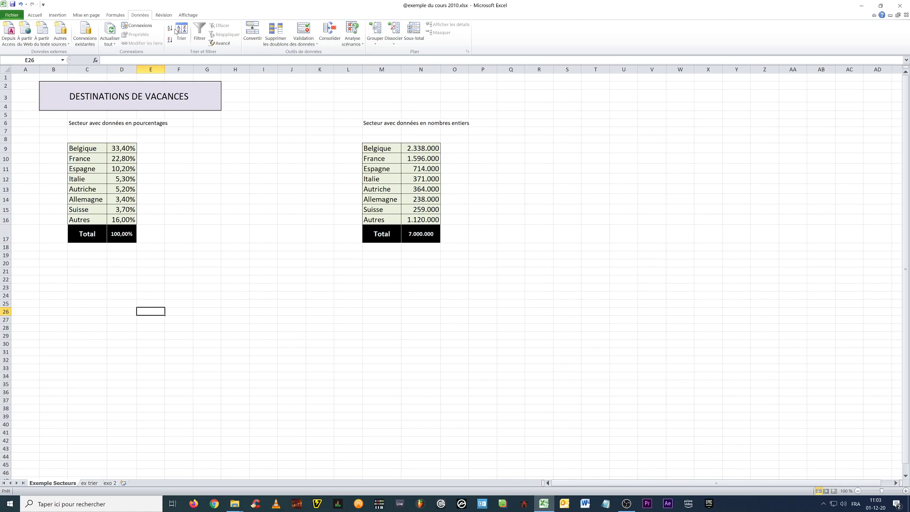
{"action": "left_click", "coordinate": [57, 15]}
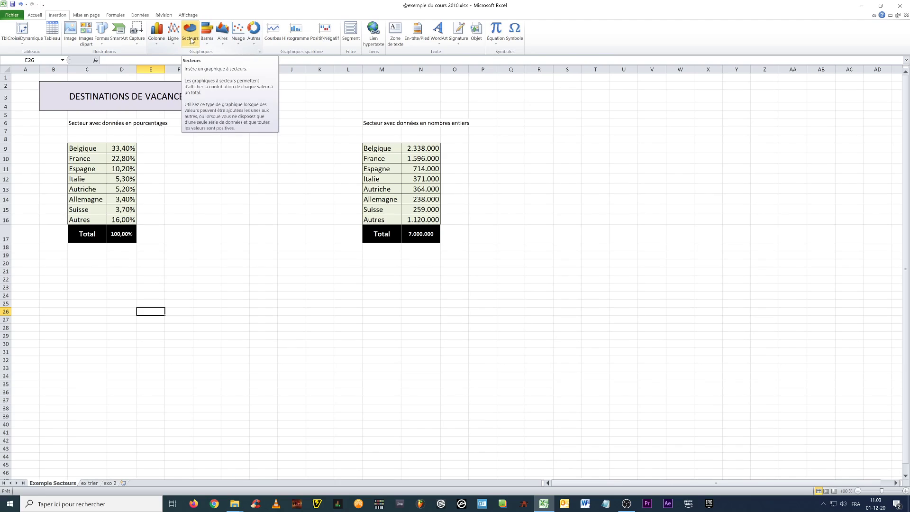
{"action": "left_click_drag", "start_coordinate": [123, 149], "coordinate": [123, 234]}
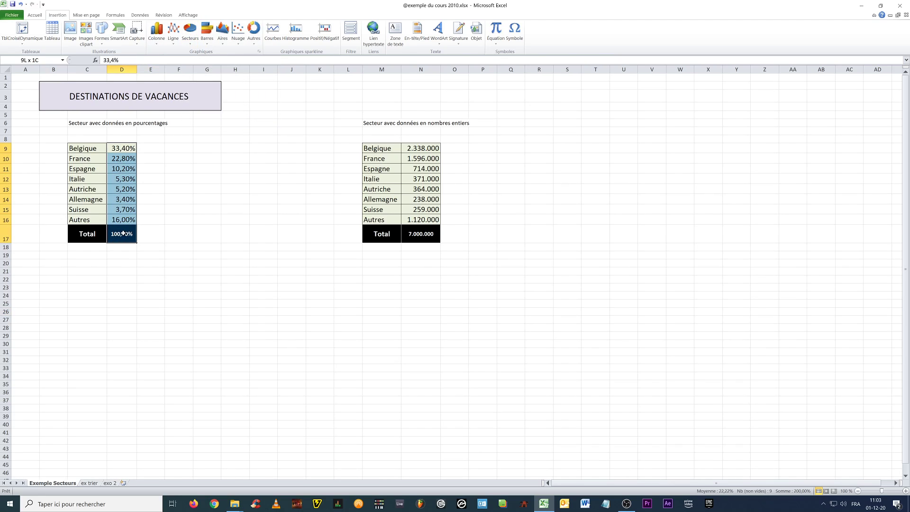
{"action": "left_click", "coordinate": [190, 31]}
{"action": "left_click", "coordinate": [188, 67]}
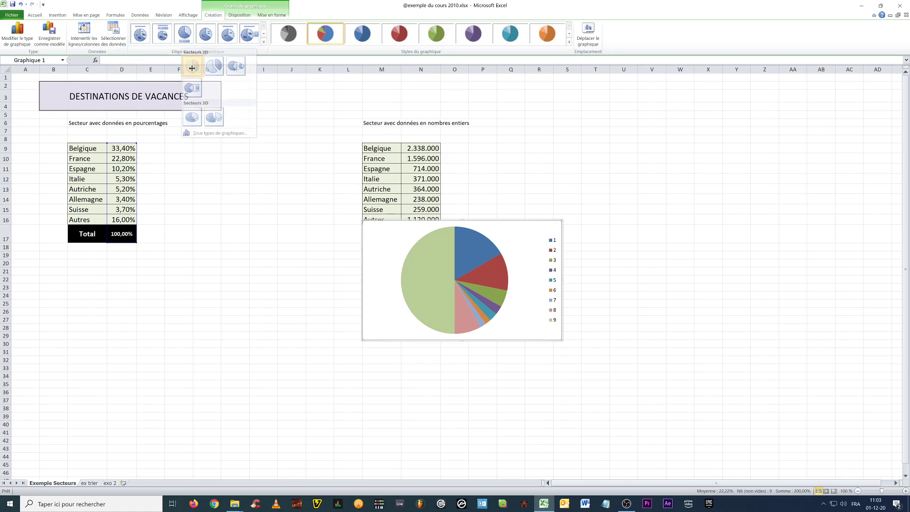
{"action": "left_click_drag", "start_coordinate": [448, 218], "coordinate": [205, 266]}
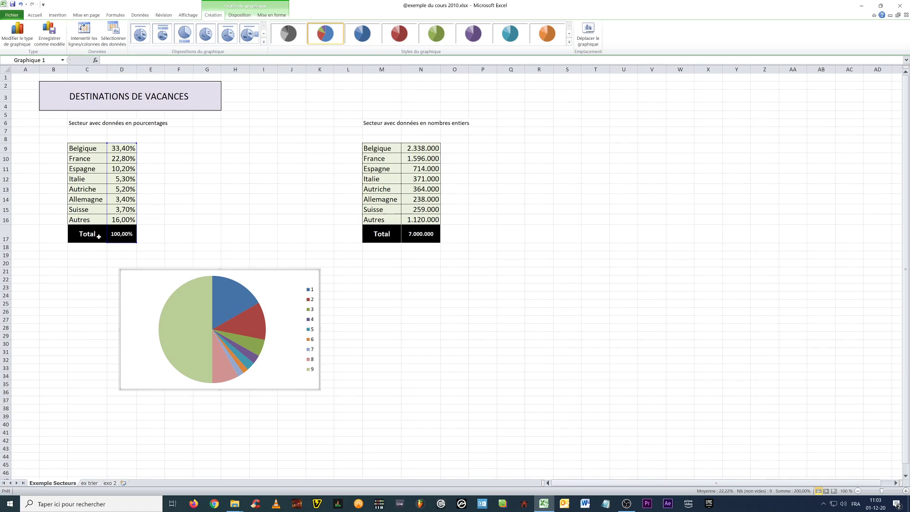
Set the pie chart's category labels to the range C9:C17
{"action": "left_click", "coordinate": [114, 33]}
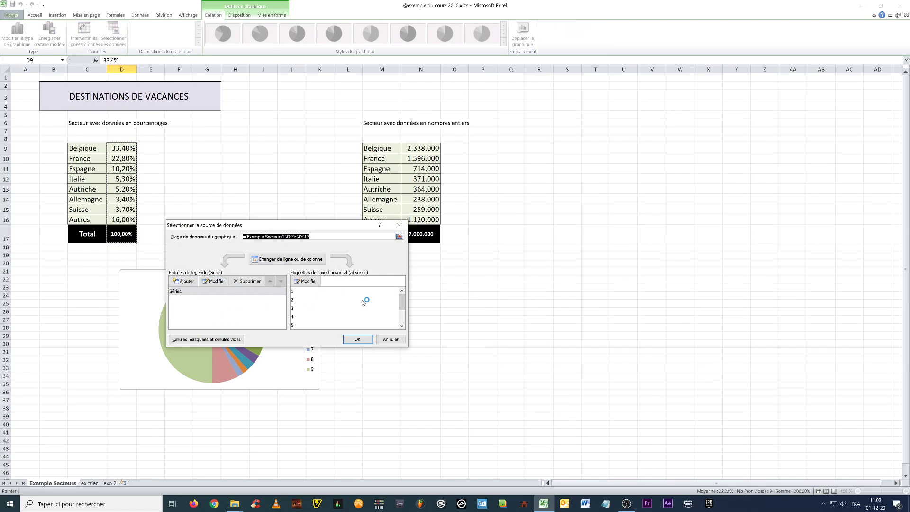
{"action": "mouse_move", "coordinate": [402, 302]}
{"action": "left_mouse_down"}
{"action": "mouse_move", "coordinate": [403, 324]}
{"action": "mouse_move", "coordinate": [402, 294]}
{"action": "left_mouse_up"}
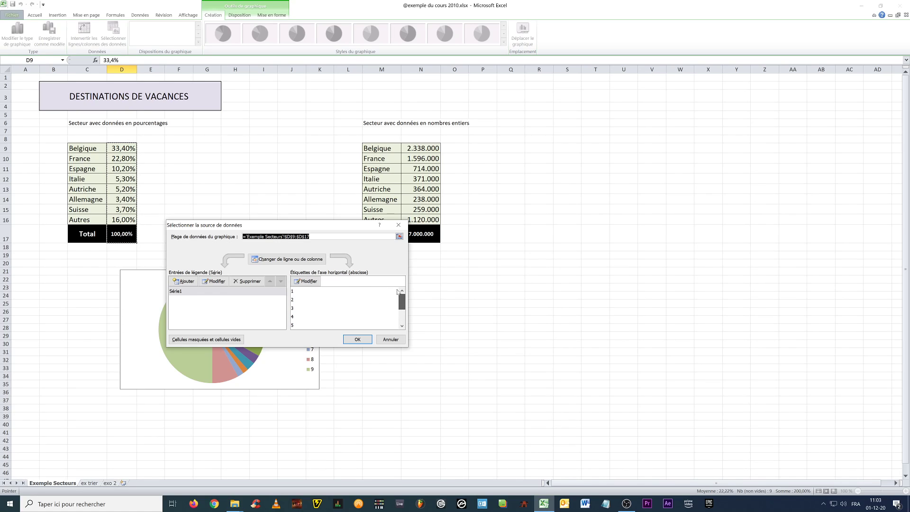
{"action": "left_click", "coordinate": [307, 281]}
{"action": "left_click_drag", "start_coordinate": [93, 149], "coordinate": [88, 240]}
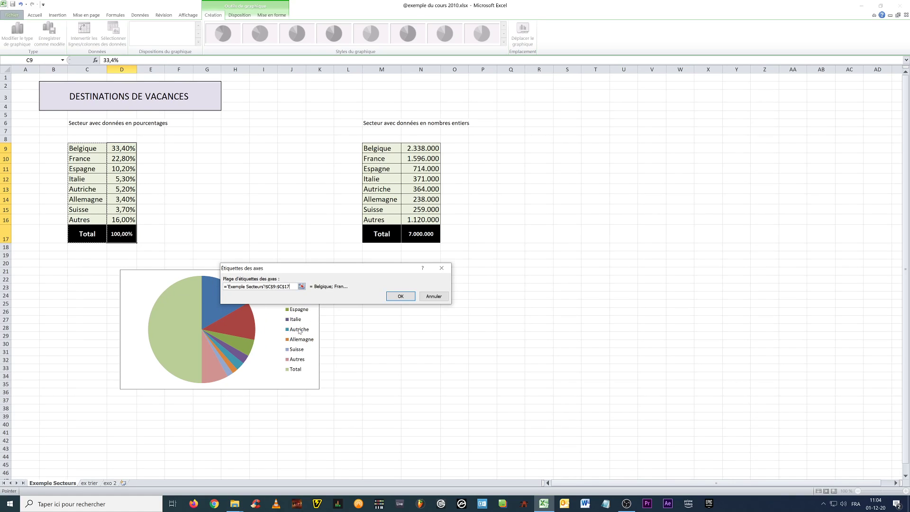
{"action": "left_click", "coordinate": [401, 296]}
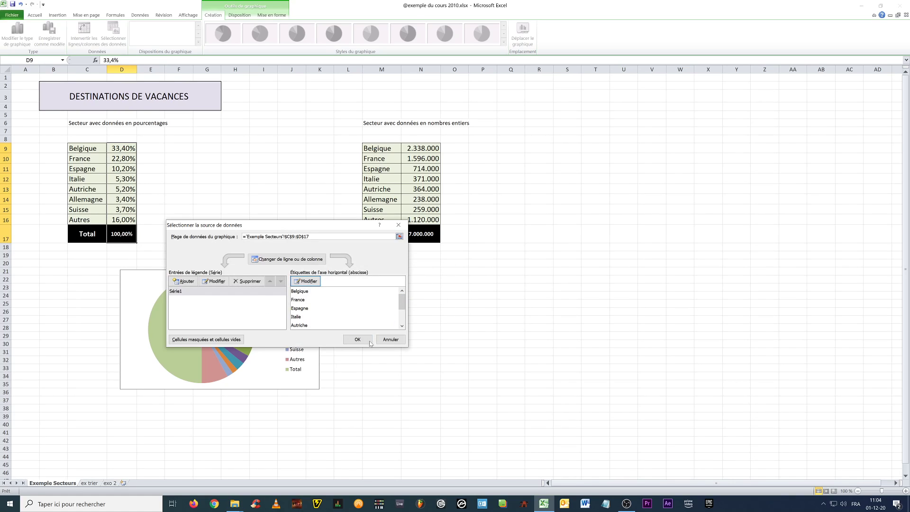
{"action": "left_click", "coordinate": [356, 340]}
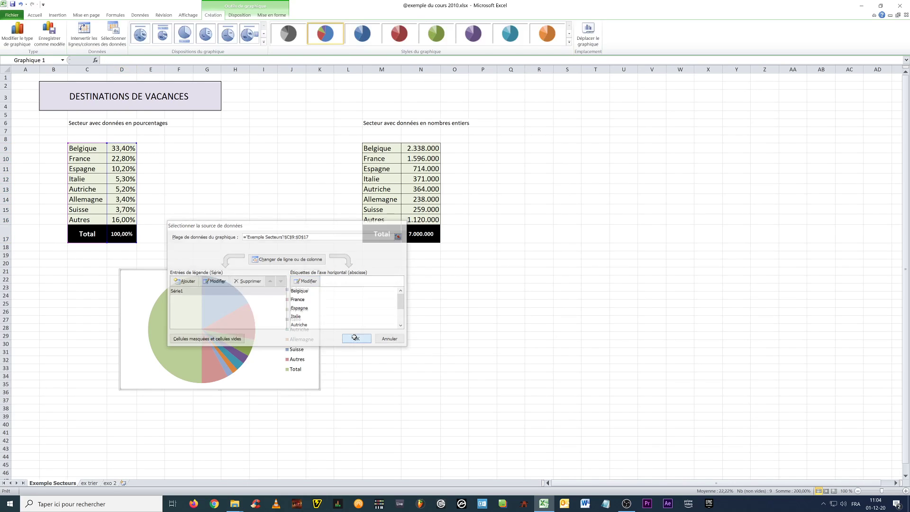
Enlarge the pie chart to about 16.6 × 9.8 cm and reduce its source data to rows 9 to 16, excluding the Total row
{"action": "left_click_drag", "start_coordinate": [318, 389], "coordinate": [379, 422]}
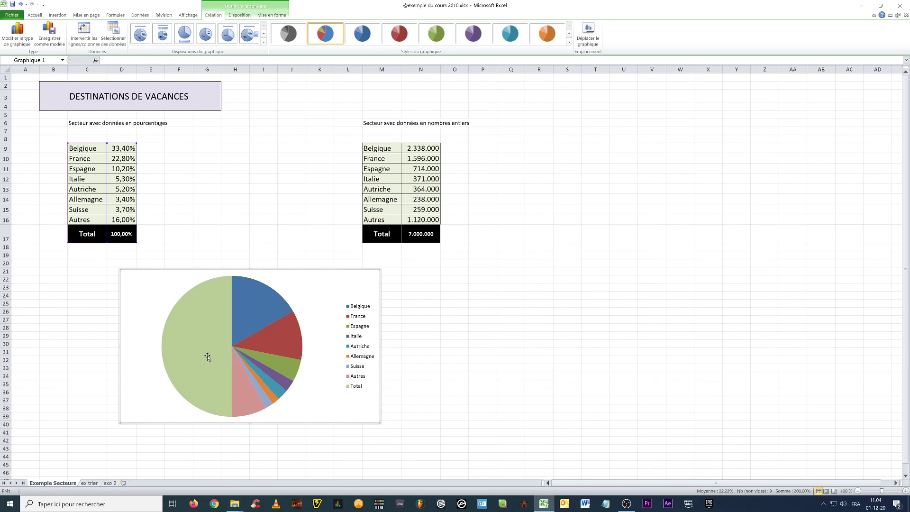
{"action": "mouse_move", "coordinate": [214, 356]}
{"action": "left_click_drag", "start_coordinate": [135, 241], "coordinate": [135, 226]}
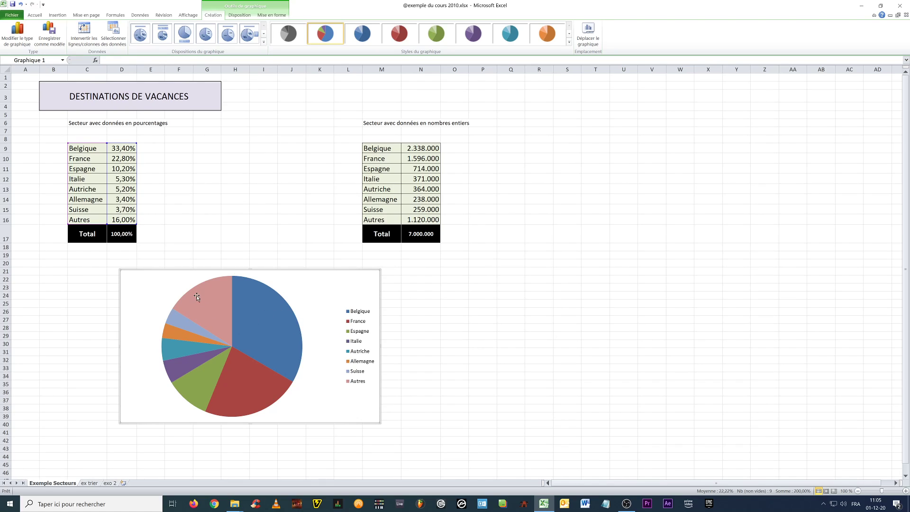
{"action": "mouse_move", "coordinate": [199, 296]}
Change the destinations chart from a 2D pie to the basic 3D pie type
{"action": "left_click", "coordinate": [268, 340]}
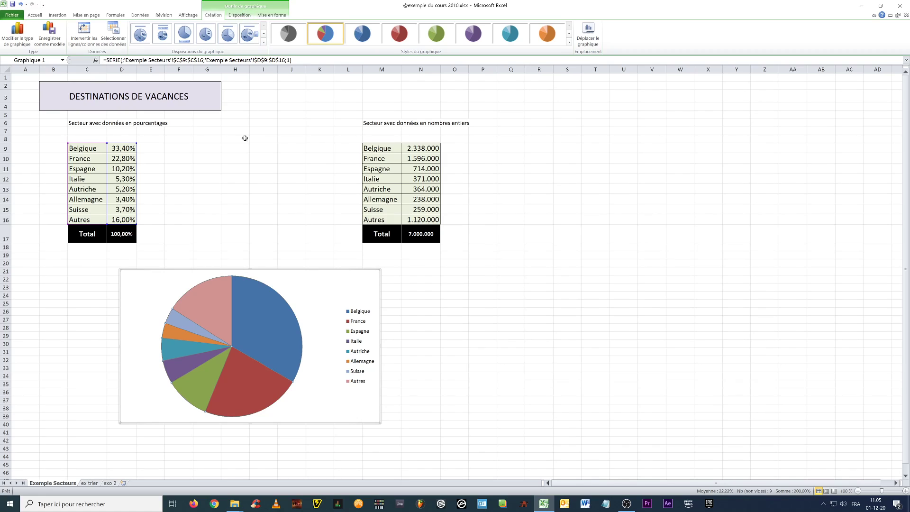
{"action": "left_click", "coordinate": [57, 15]}
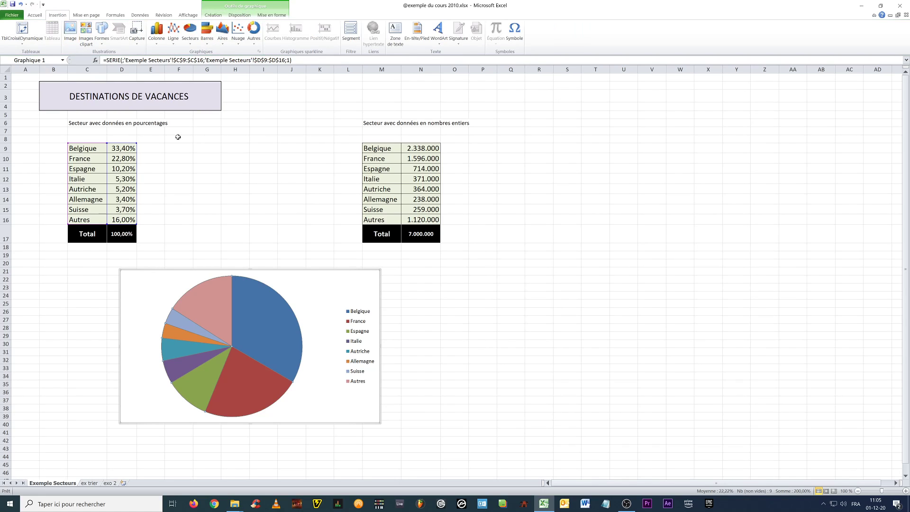
{"action": "left_click", "coordinate": [311, 285]}
{"action": "left_click", "coordinate": [190, 34]}
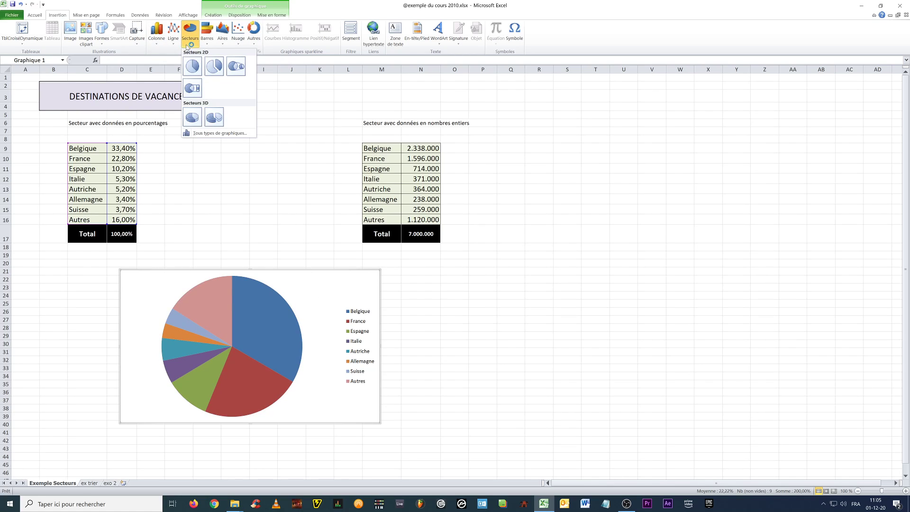
{"action": "left_click", "coordinate": [192, 118]}
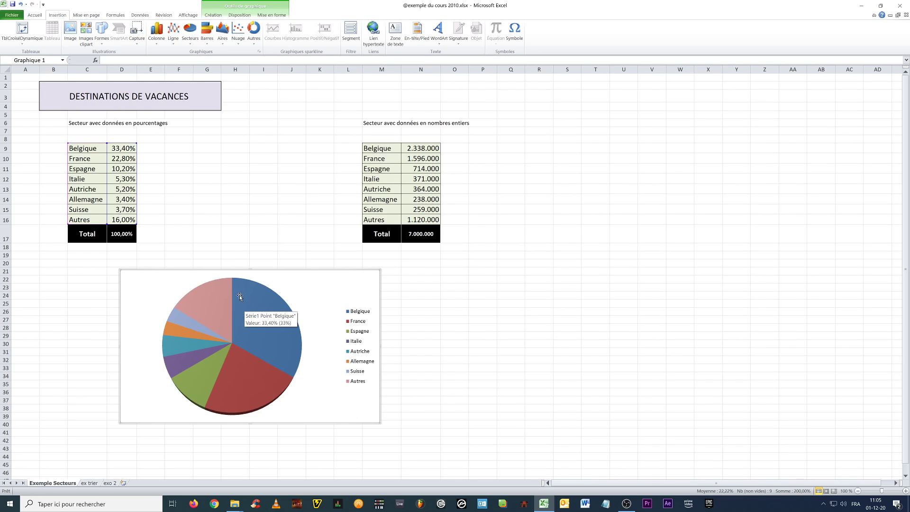
{"action": "left_click", "coordinate": [217, 14]}
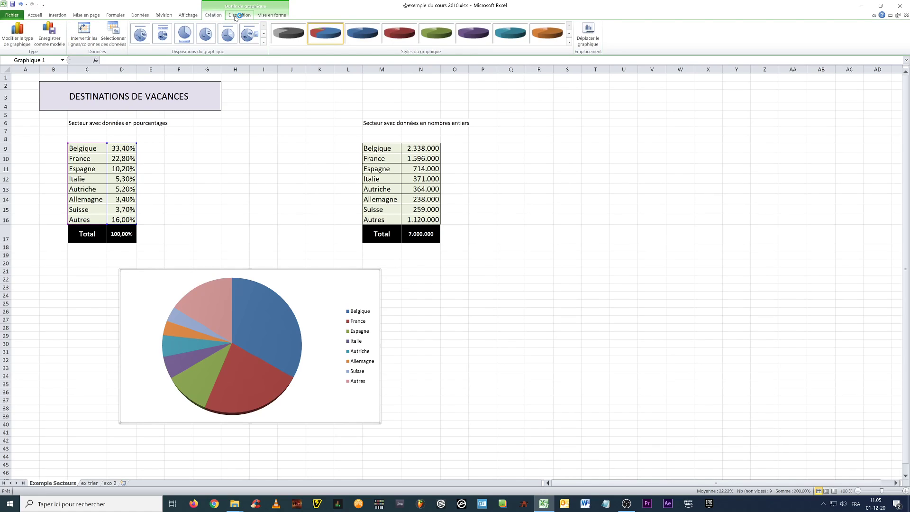
{"action": "left_click", "coordinate": [236, 17]}
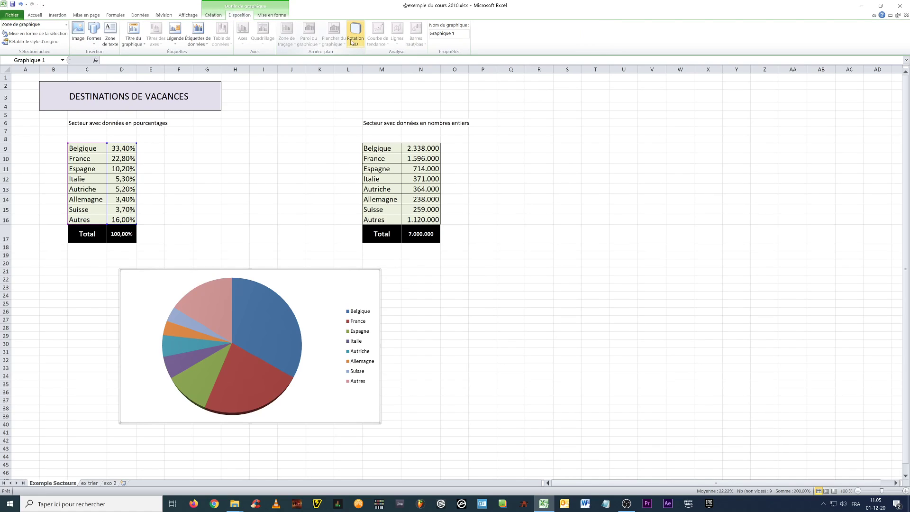
{"action": "left_click", "coordinate": [264, 15]}
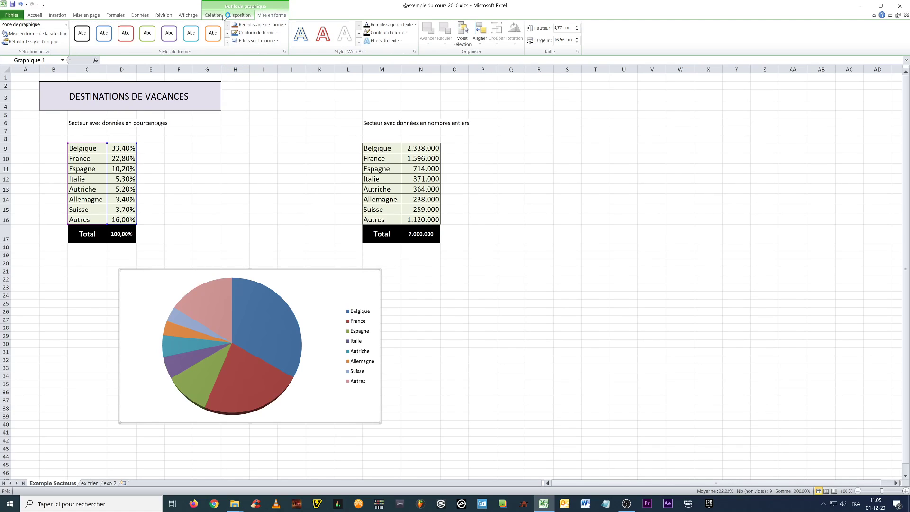
{"action": "left_click", "coordinate": [224, 17]}
{"action": "left_click", "coordinate": [243, 16]}
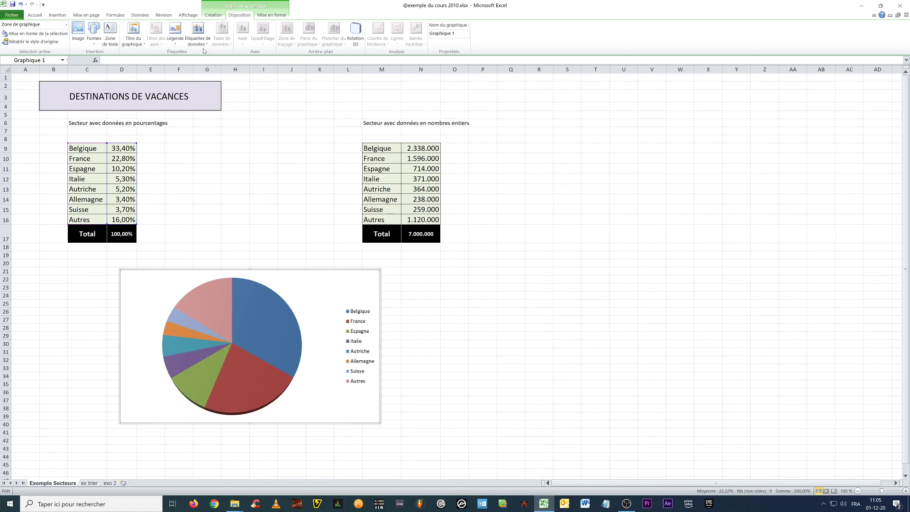
Add value data labels to the 3D pie chart and set their position to Ajuster
{"action": "left_click", "coordinate": [198, 34]}
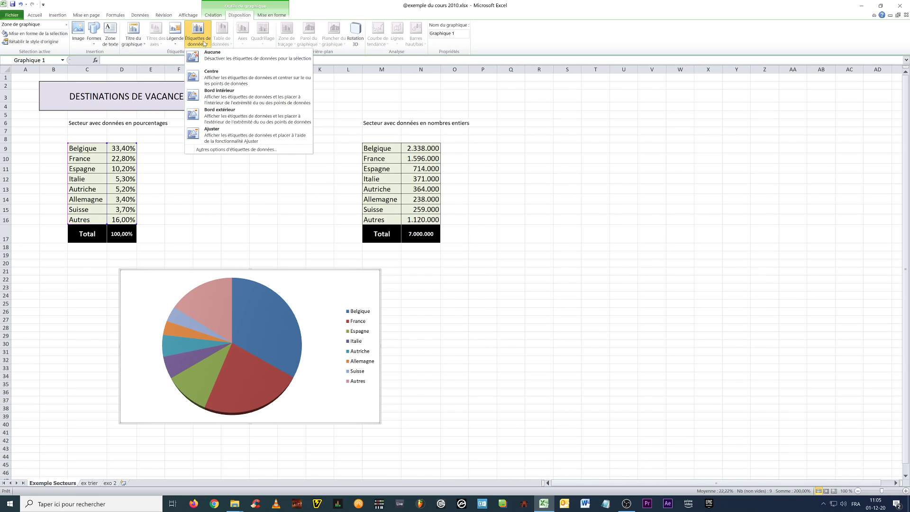
{"action": "left_click", "coordinate": [208, 81]}
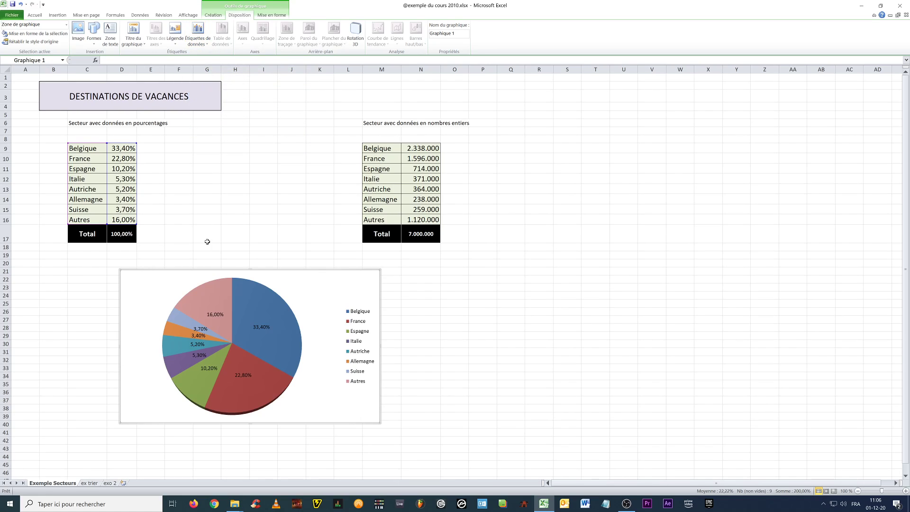
{"action": "left_click", "coordinate": [202, 43]}
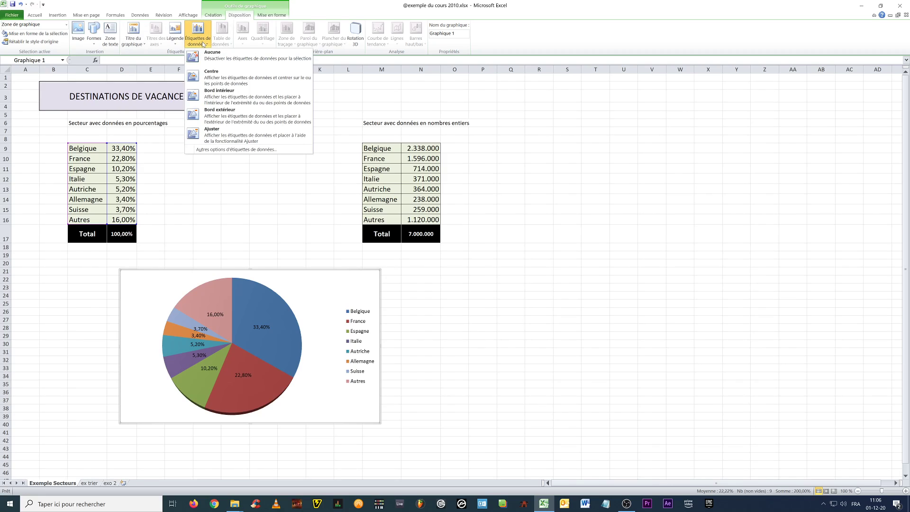
{"action": "left_click", "coordinate": [205, 133]}
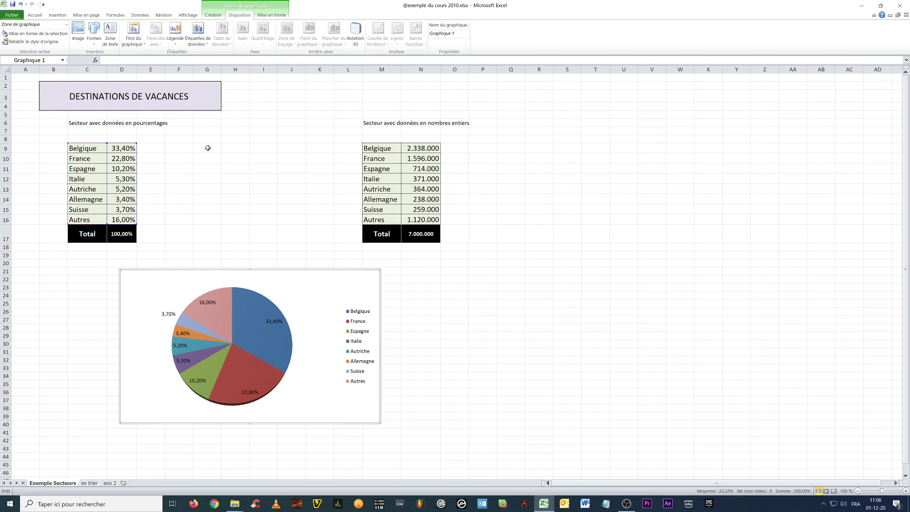
Move the Suisse and Allemagne data labels farther outside the pie so that leader lines connect them to their slices
{"action": "left_click", "coordinate": [230, 326]}
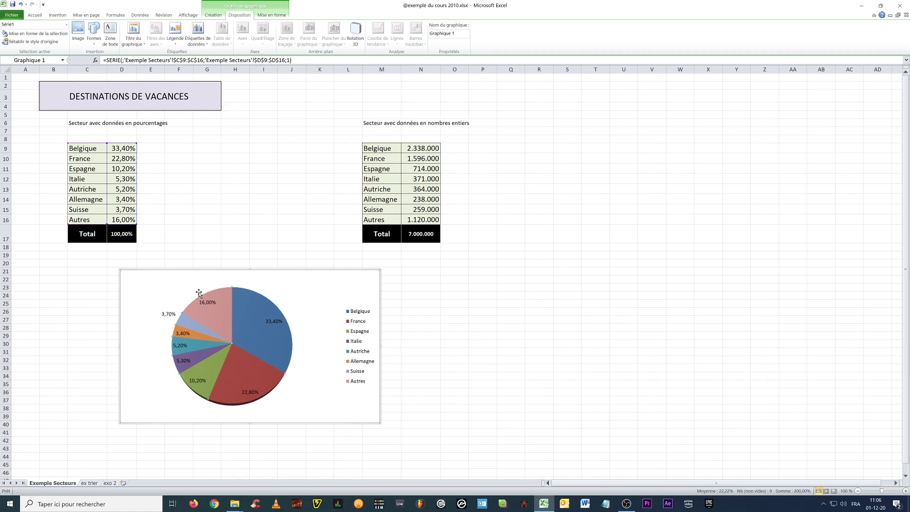
{"action": "left_click", "coordinate": [167, 314]}
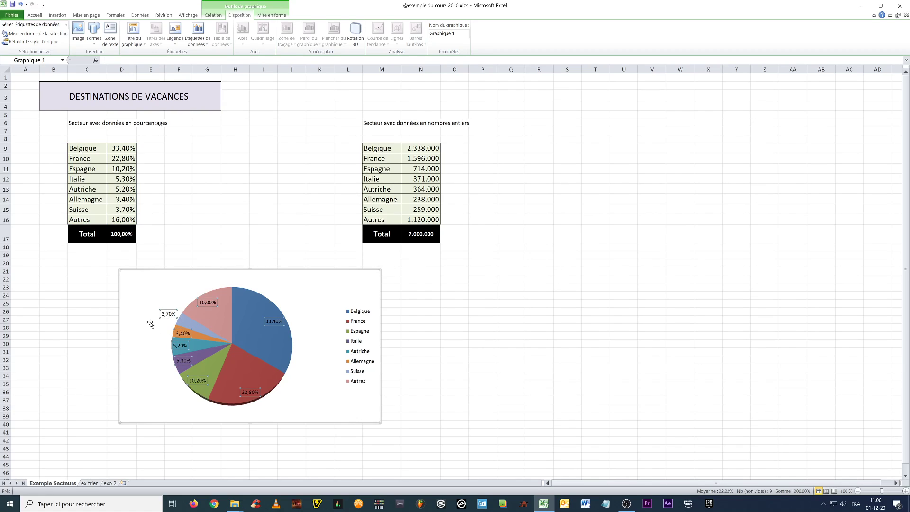
{"action": "left_click_drag", "start_coordinate": [167, 314], "coordinate": [152, 306]}
{"action": "left_click", "coordinate": [179, 335]}
{"action": "left_click_drag", "start_coordinate": [174, 330], "coordinate": [138, 325]}
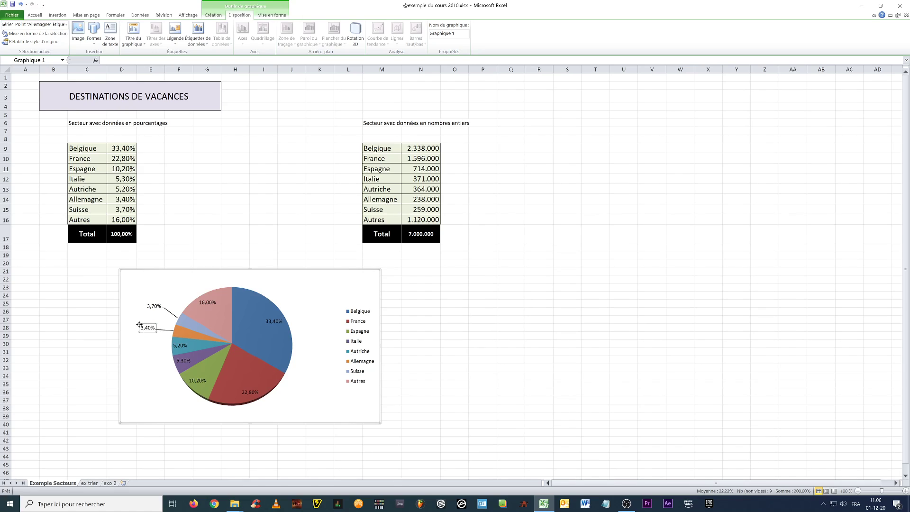
Move the Autriche, Italie and Espagne data labels outside their slices
{"action": "left_click", "coordinate": [179, 345]}
{"action": "left_click", "coordinate": [202, 355]}
{"action": "left_click", "coordinate": [182, 344]}
{"action": "left_click", "coordinate": [182, 344]}
{"action": "left_click_drag", "start_coordinate": [182, 345], "coordinate": [172, 397]}
{"action": "left_click", "coordinate": [183, 364]}
{"action": "left_click", "coordinate": [197, 381]}
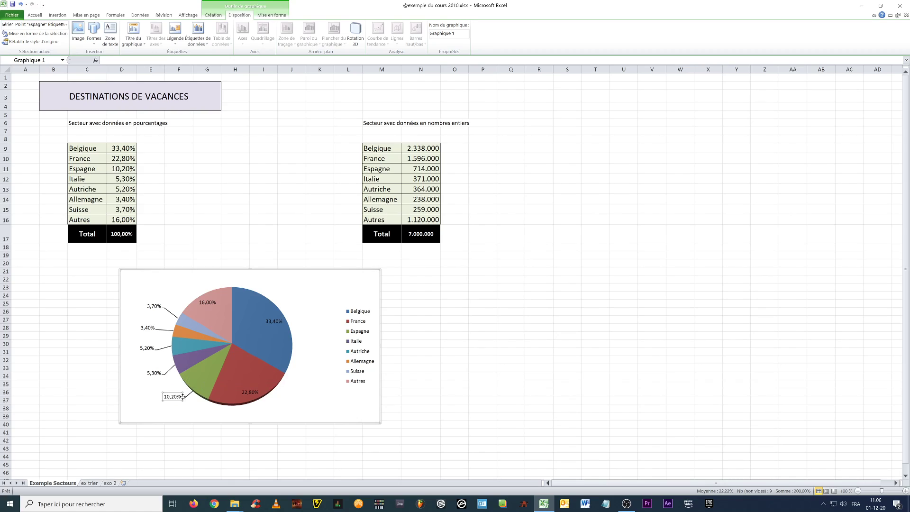
Move the France, Belgique and Autres data labels outside the pie beside their slices
{"action": "left_click", "coordinate": [246, 392]}
{"action": "left_click_drag", "start_coordinate": [246, 393], "coordinate": [282, 405]}
{"action": "left_click", "coordinate": [269, 324]}
{"action": "left_click_drag", "start_coordinate": [274, 323], "coordinate": [305, 300]}
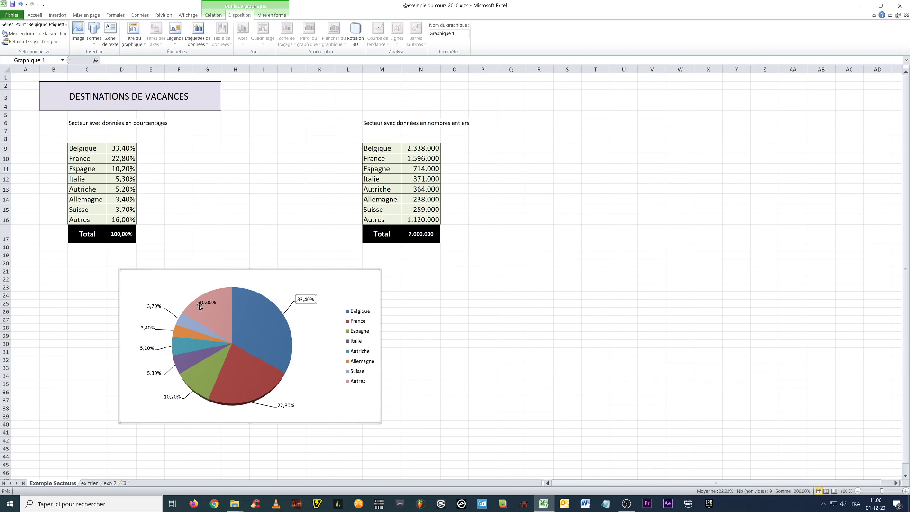
{"action": "left_click", "coordinate": [202, 302]}
{"action": "left_click_drag", "start_coordinate": [198, 303], "coordinate": [176, 286]}
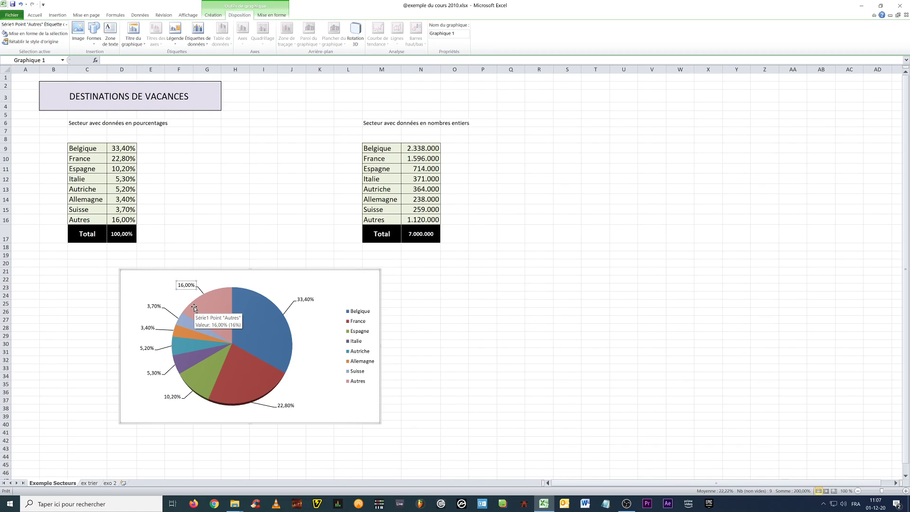
Pull only the Belgique slice outward, away from the rest of the pie
{"action": "left_click", "coordinate": [242, 336]}
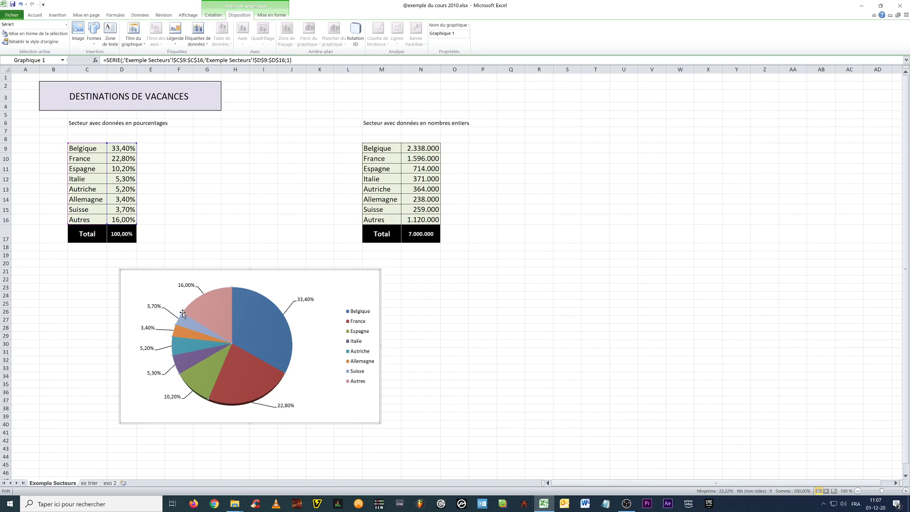
{"action": "scroll", "coordinate": [101, 400], "scroll_direction": "up", "scroll_amount": 5}
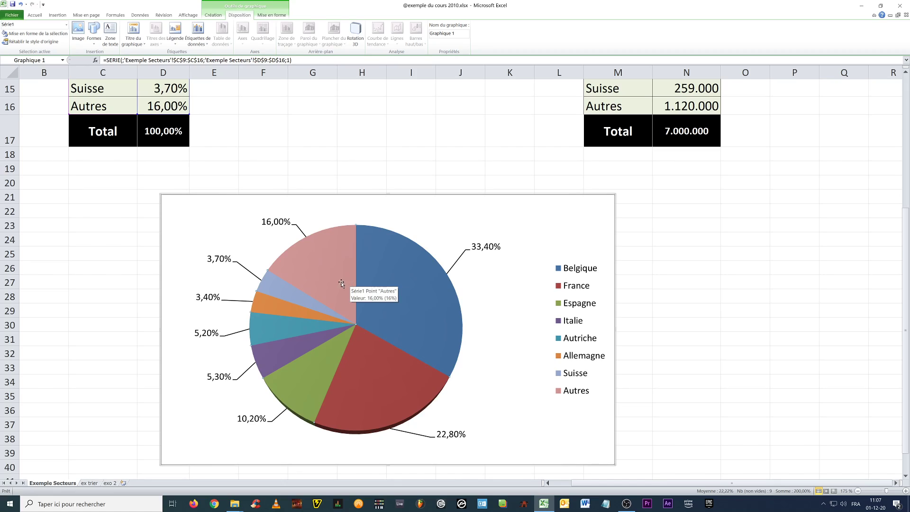
{"action": "left_click", "coordinate": [412, 296]}
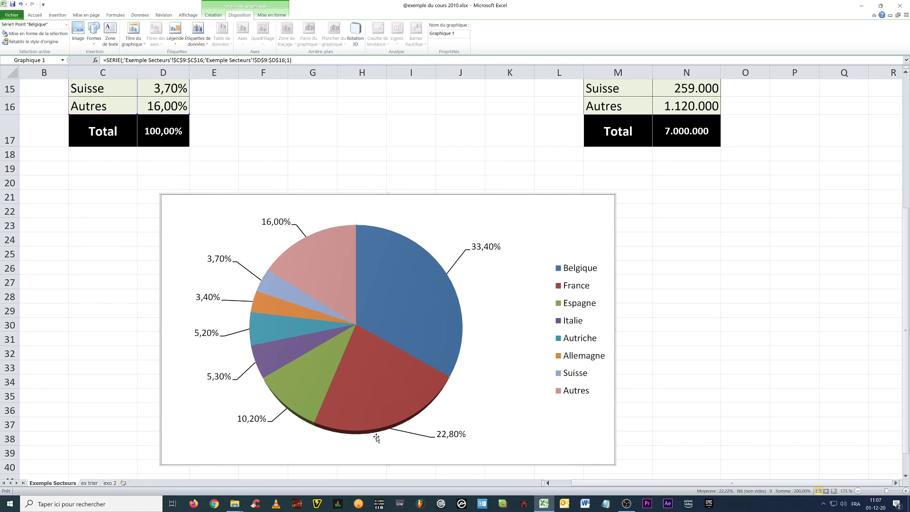
{"action": "mouse_move", "coordinate": [393, 281]}
{"action": "mouse_move", "coordinate": [388, 313]}
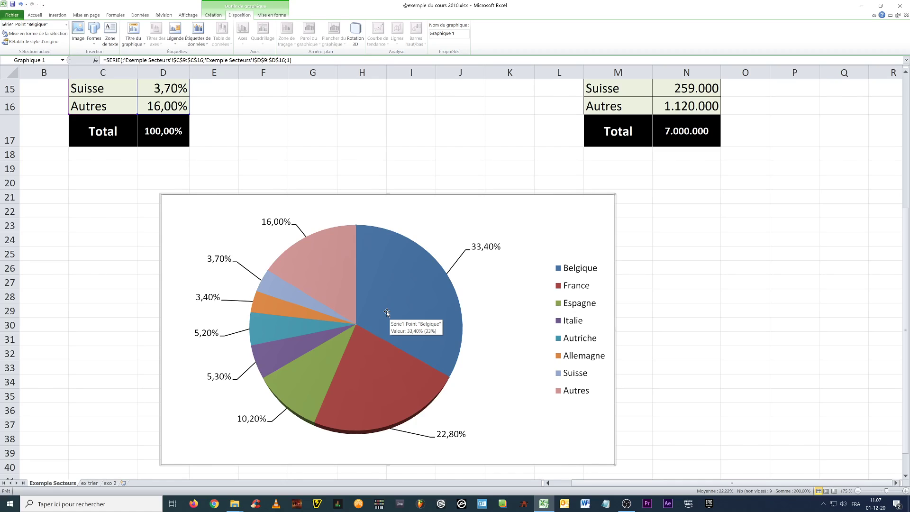
{"action": "left_click_drag", "start_coordinate": [387, 309], "coordinate": [403, 293]}
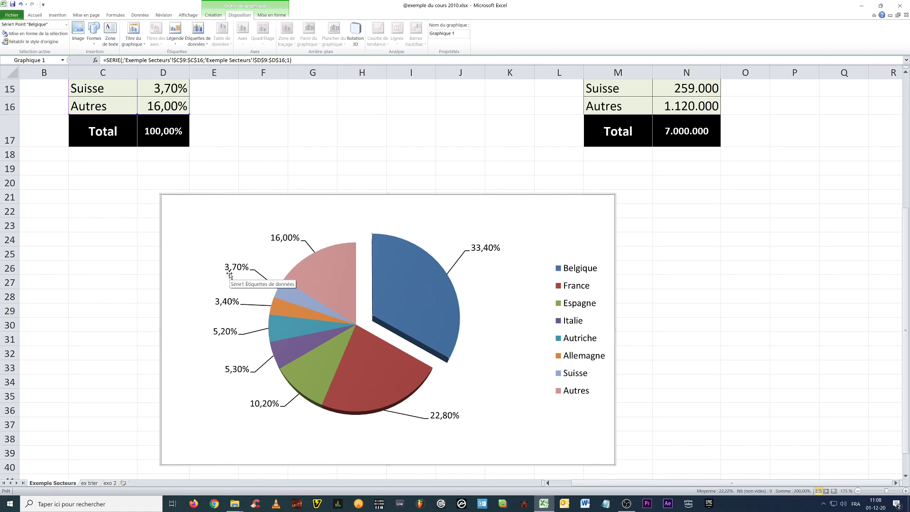
Delete the whole percentages pie chart and return to the two data tables
{"action": "left_click", "coordinate": [229, 208]}
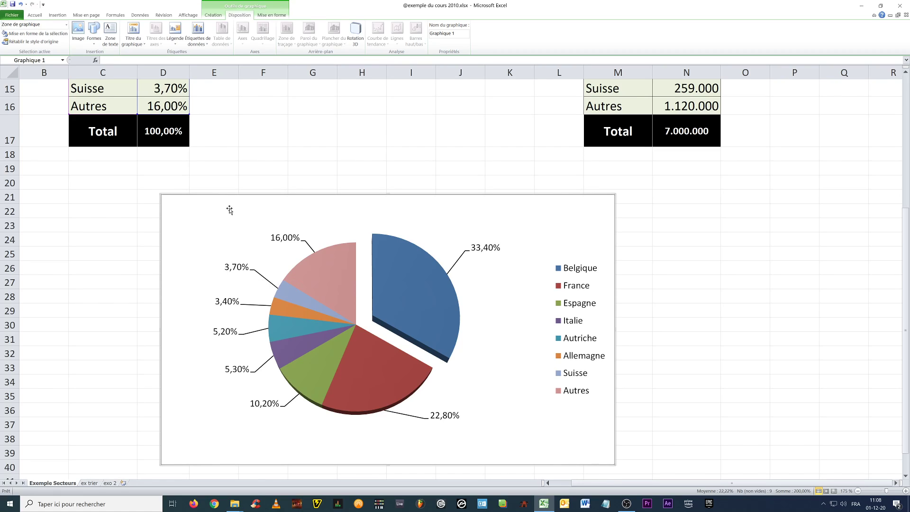
{"action": "key", "text": "Delete"}
{"action": "scroll", "coordinate": [231, 248], "scroll_direction": "up", "scroll_amount": 5}
{"action": "scroll", "coordinate": [231, 248], "scroll_direction": "down", "scroll_amount": 1}
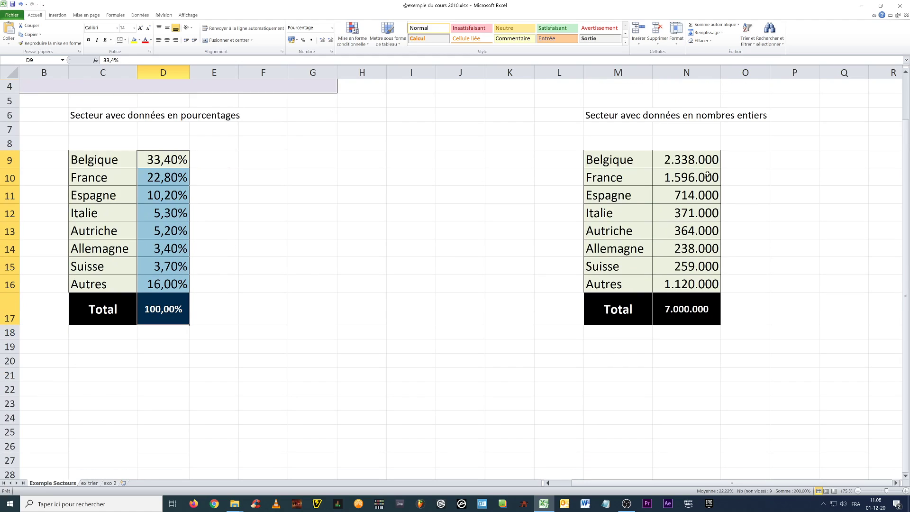
{"action": "left_click", "coordinate": [691, 165]}
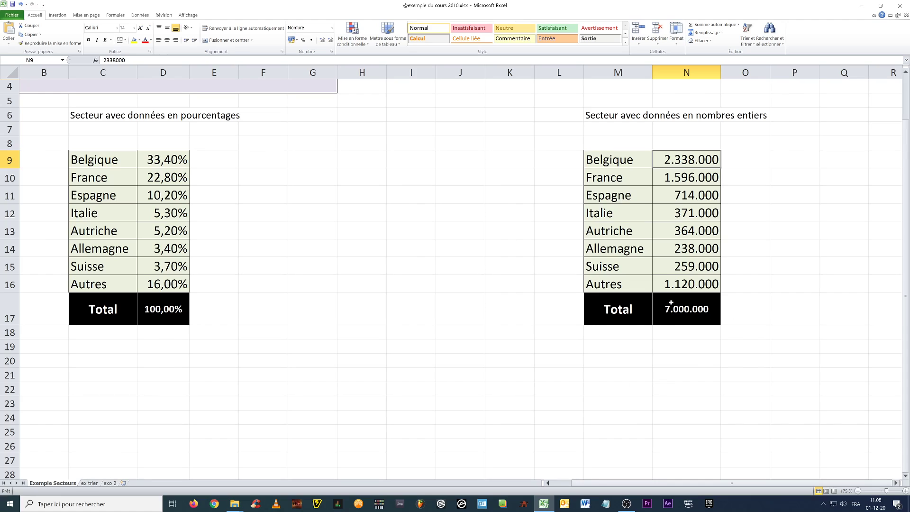
{"action": "left_click", "coordinate": [371, 404]}
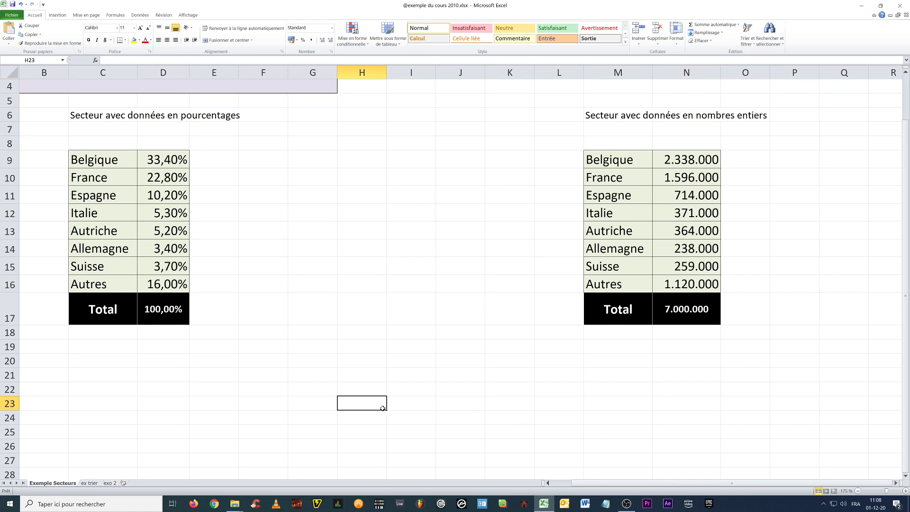
{"action": "left_click", "coordinate": [69, 17]}
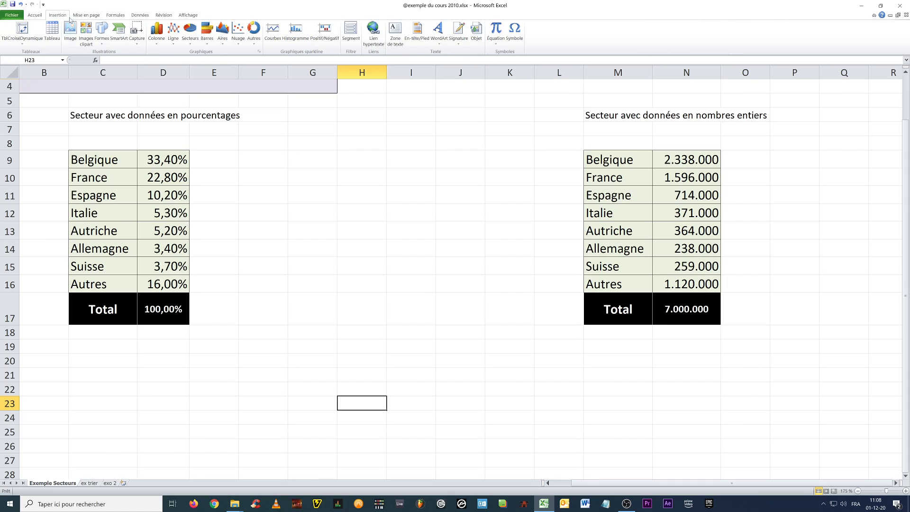
{"action": "left_click", "coordinate": [192, 46]}
{"action": "left_click", "coordinate": [530, 253]}
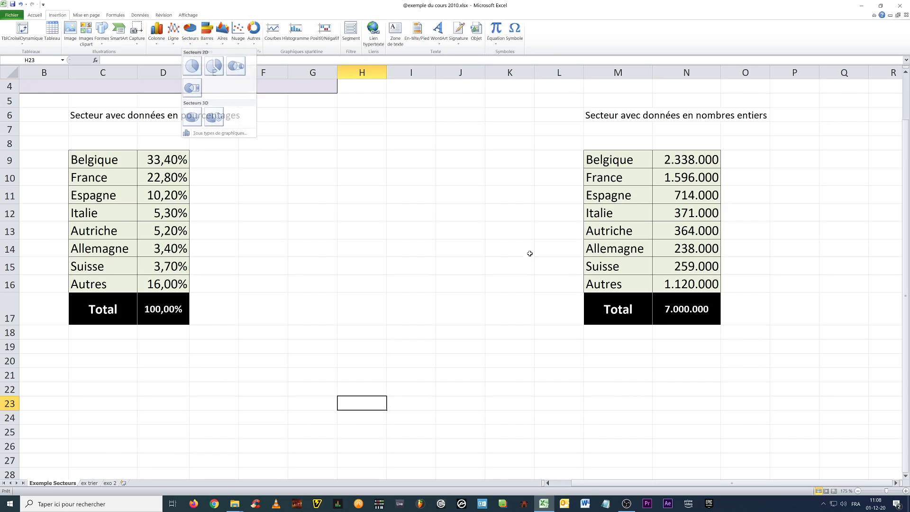
Insert a basic 3D pie chart from M9:N16, excluding the Total row, and place it between the two tables
{"action": "left_click_drag", "start_coordinate": [621, 162], "coordinate": [687, 284]}
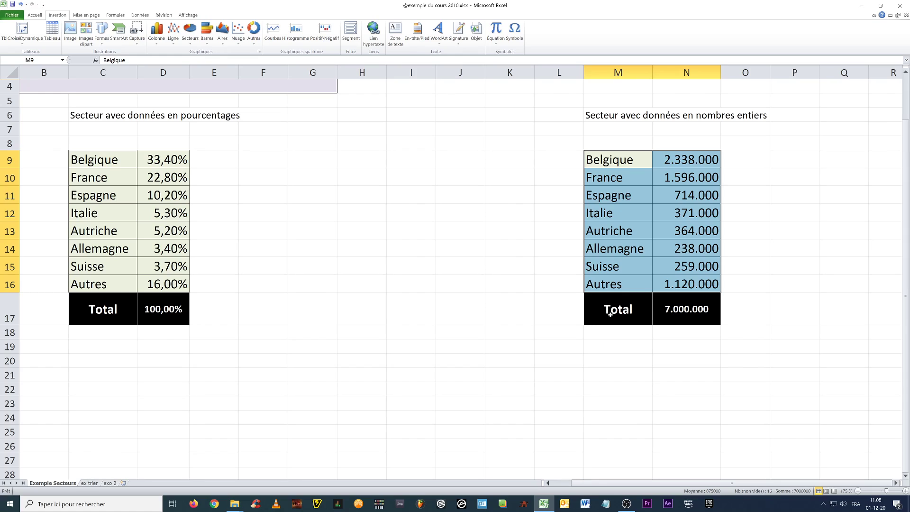
{"action": "left_click", "coordinate": [191, 46]}
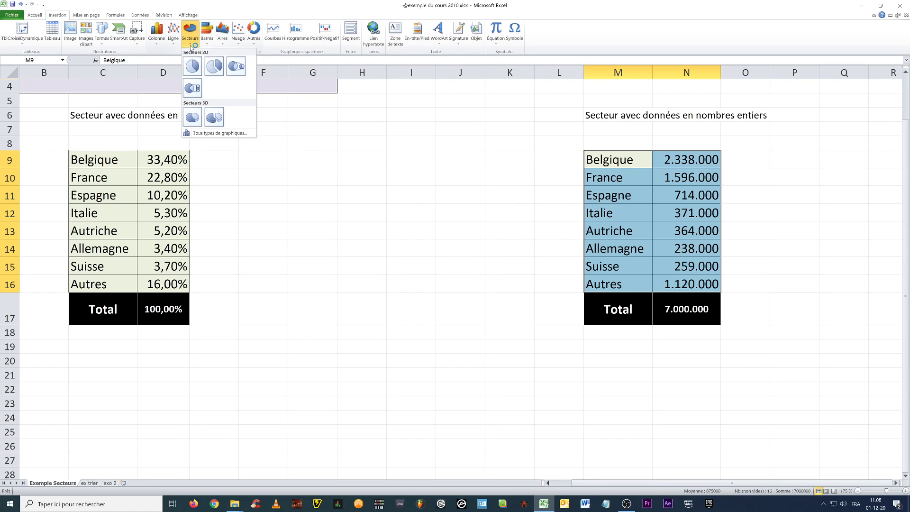
{"action": "left_click", "coordinate": [193, 118]}
{"action": "left_click_drag", "start_coordinate": [410, 181], "coordinate": [329, 213]}
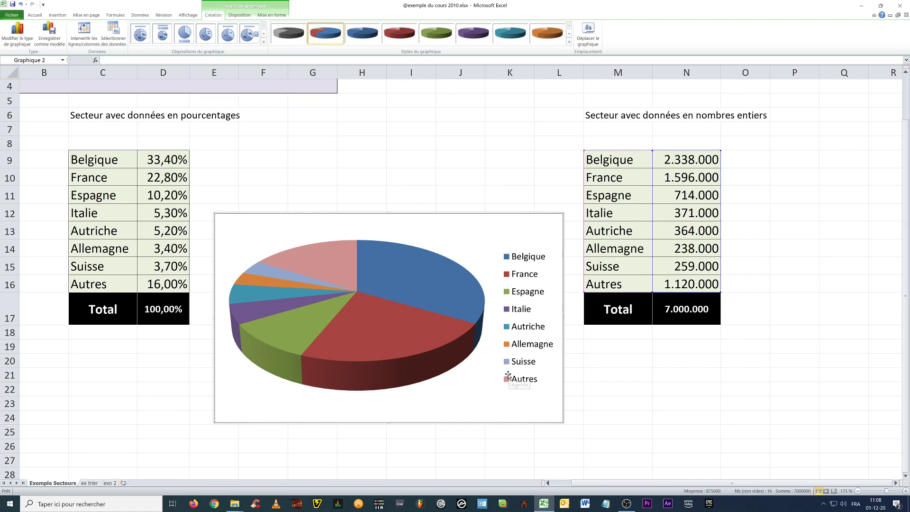
Add value data labels to the whole-number pie chart and set their position to Ajuster
{"action": "left_click", "coordinate": [234, 16]}
{"action": "left_click", "coordinate": [197, 36]}
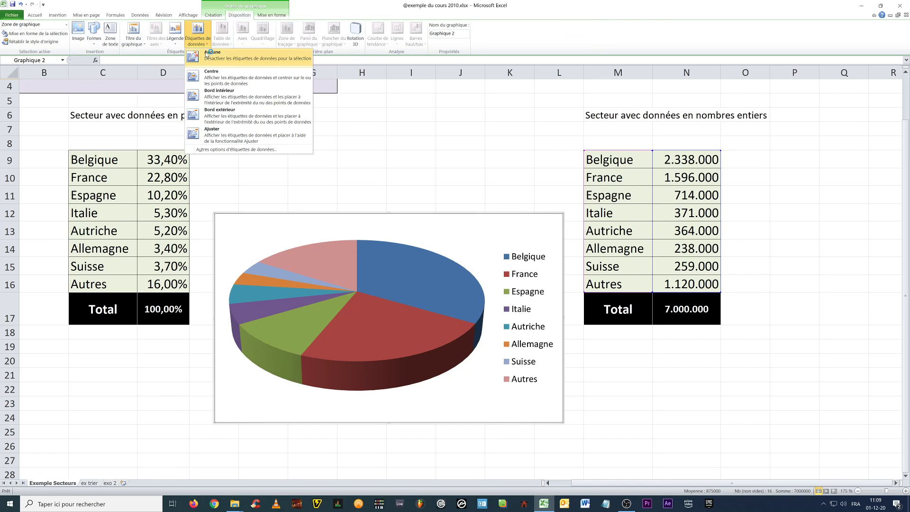
{"action": "left_click", "coordinate": [214, 79]}
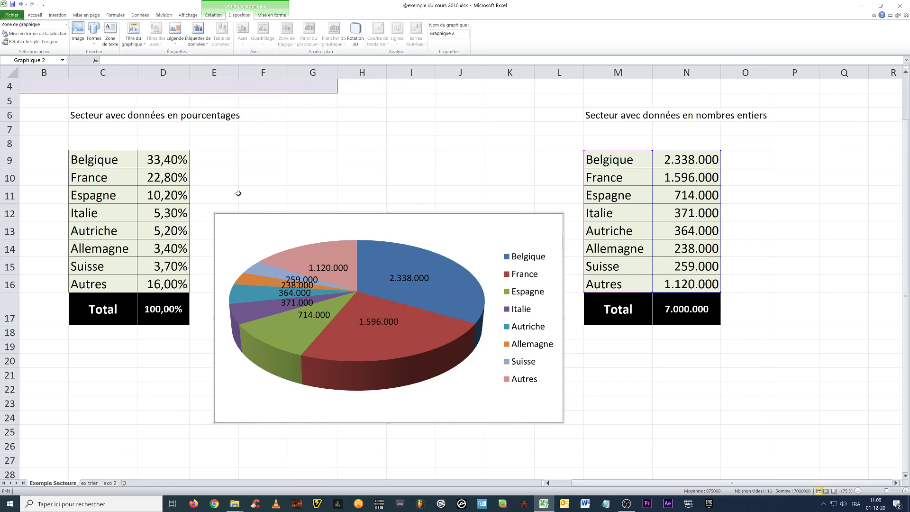
{"action": "left_click", "coordinate": [200, 43]}
{"action": "left_click", "coordinate": [211, 137]}
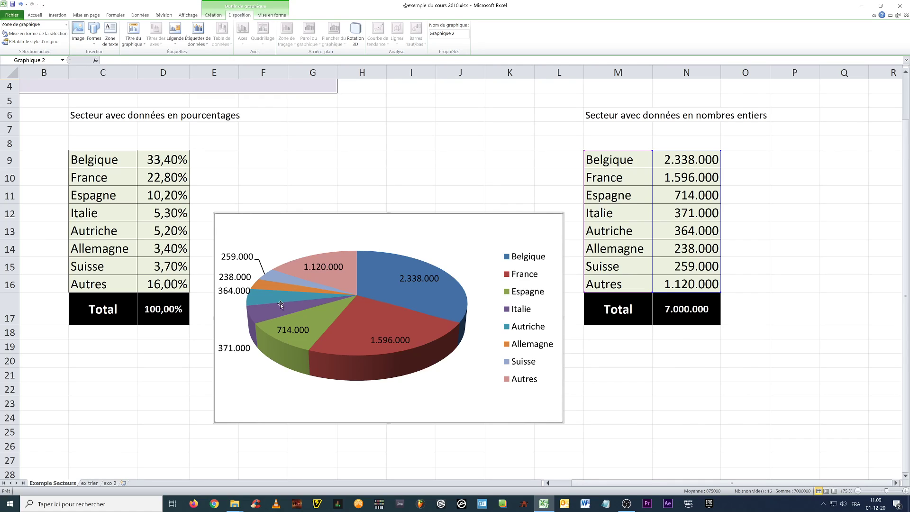
{"action": "mouse_move", "coordinate": [336, 347]}
{"action": "mouse_move", "coordinate": [354, 316]}
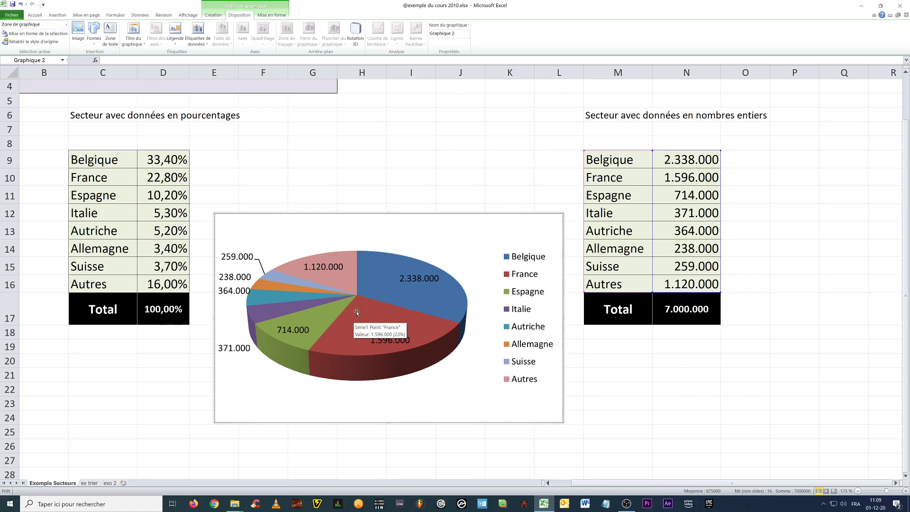
Make the data labels show Pourcentage instead of Valeur, keeping the label options dialog clear of the chart
{"action": "left_click", "coordinate": [204, 43]}
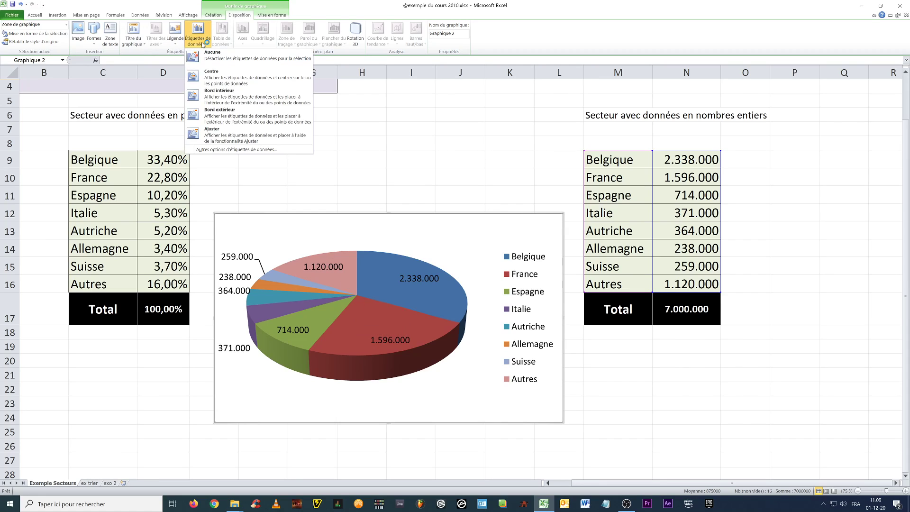
{"action": "left_click", "coordinate": [226, 151]}
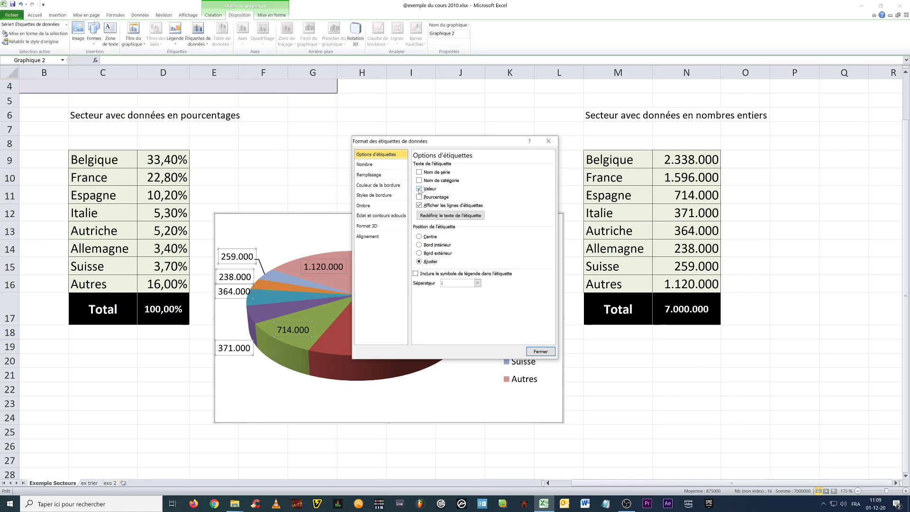
{"action": "left_click", "coordinate": [419, 189]}
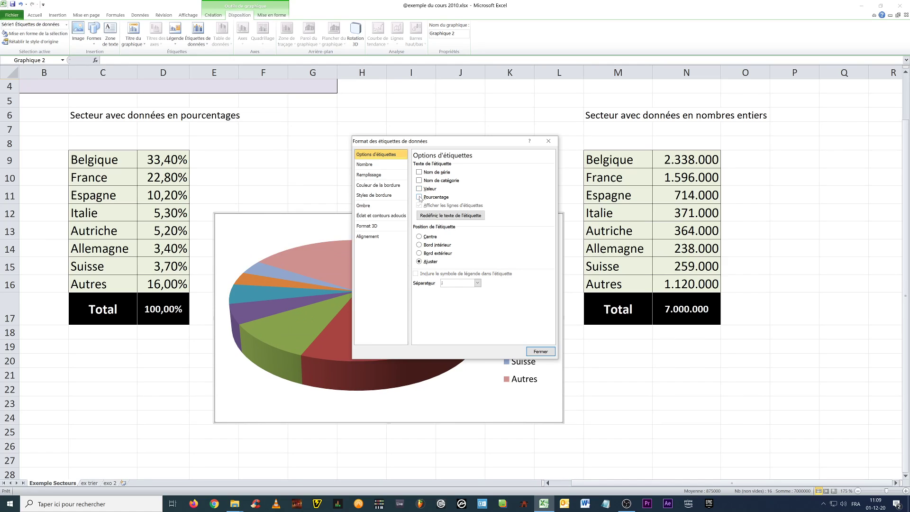
{"action": "left_click", "coordinate": [419, 197]}
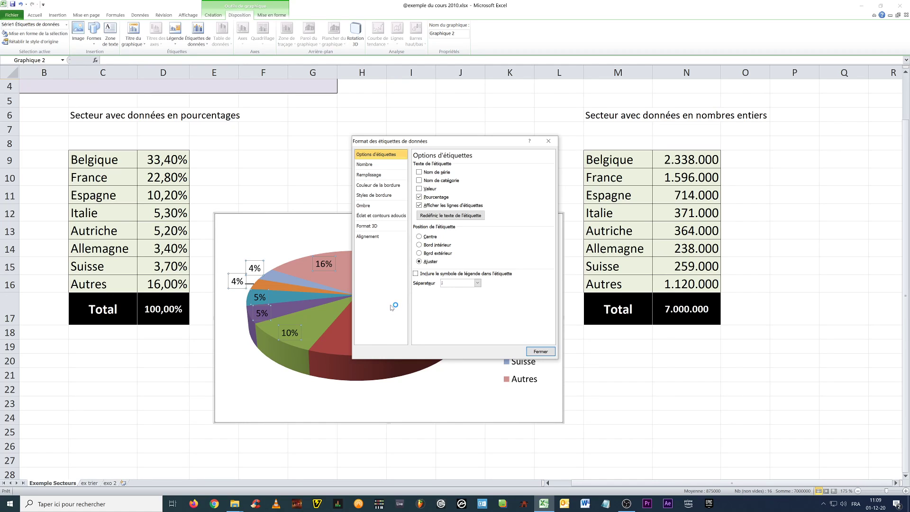
{"action": "left_click_drag", "start_coordinate": [448, 144], "coordinate": [646, 71]}
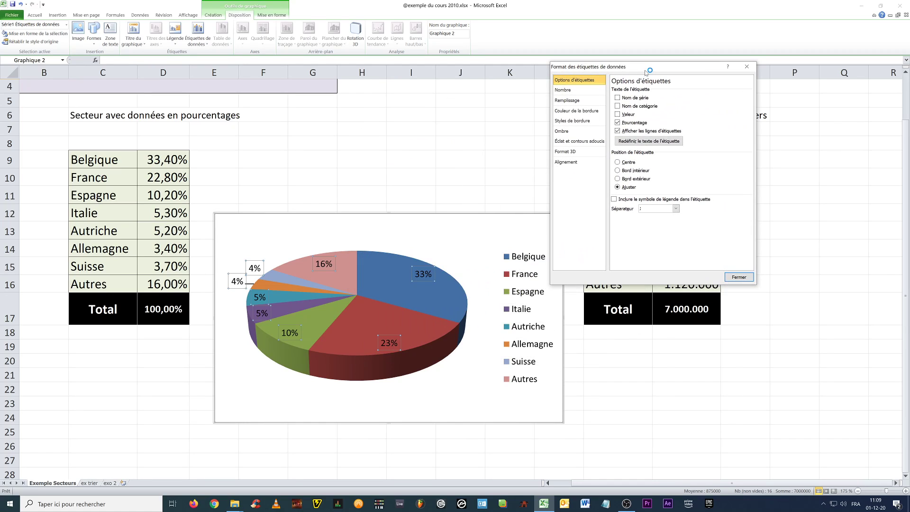
Include Nom de catégorie in the data labels and close the label options
{"action": "left_click", "coordinate": [617, 98]}
{"action": "left_click", "coordinate": [617, 106]}
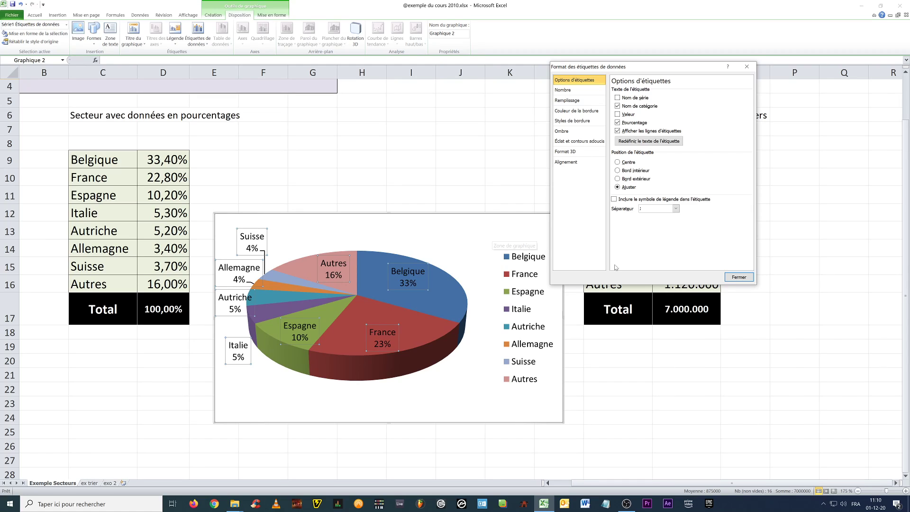
{"action": "left_click", "coordinate": [739, 277]}
Delete the pie chart's legend and limit the data labels to Nom de catégorie and Pourcentage, leaving out Valeur
{"action": "left_click", "coordinate": [521, 326]}
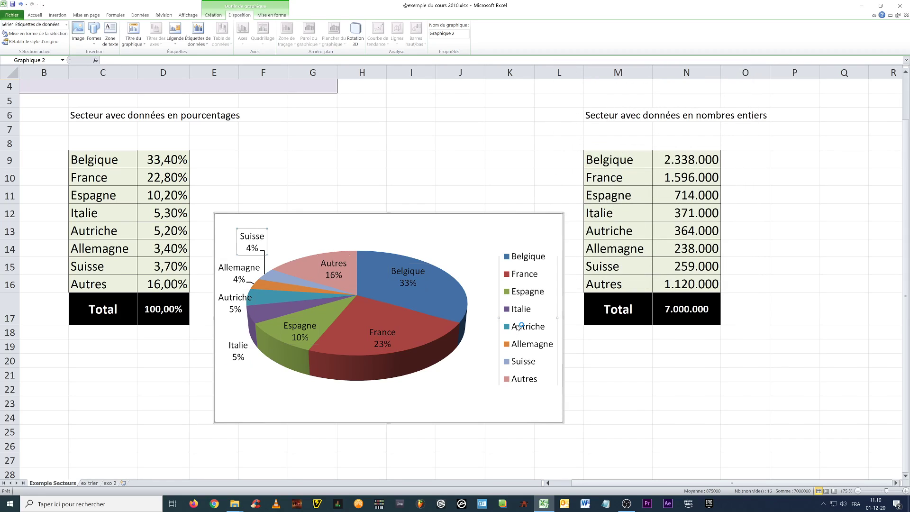
{"action": "key", "text": "Delete"}
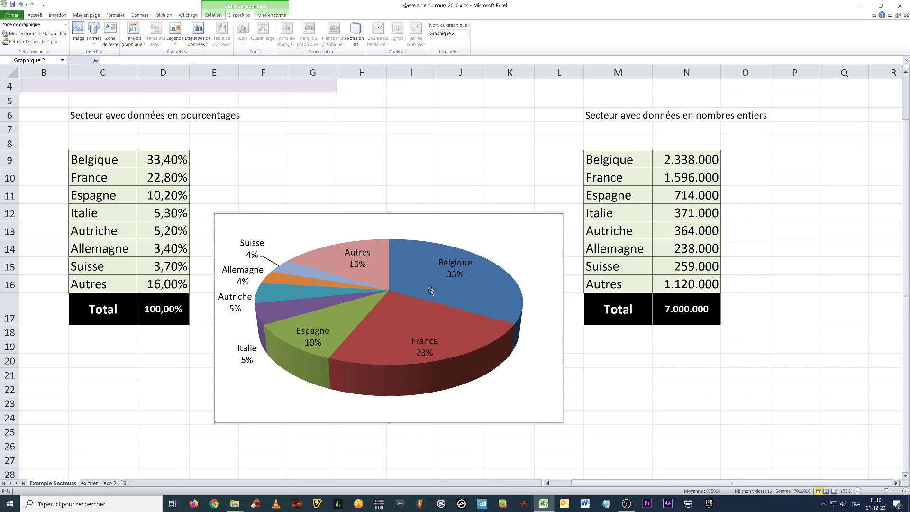
{"action": "mouse_move", "coordinate": [442, 296]}
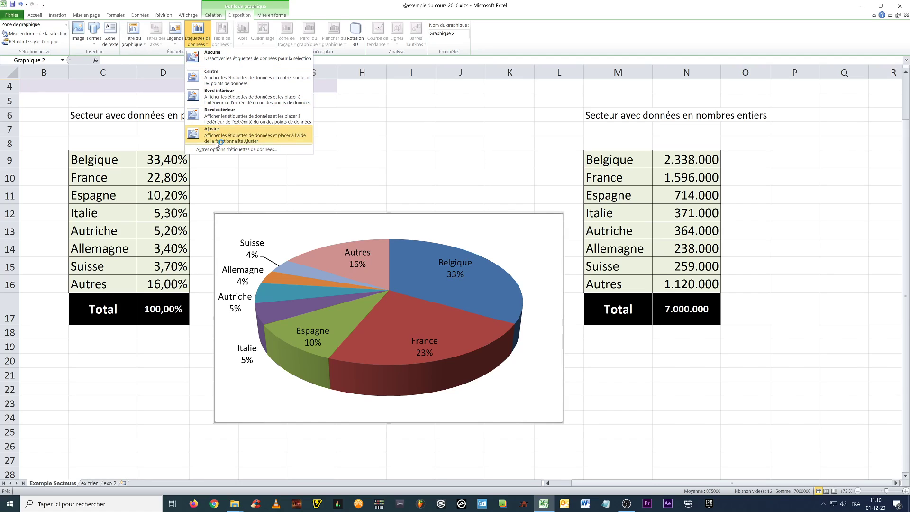
{"action": "left_click", "coordinate": [236, 149]}
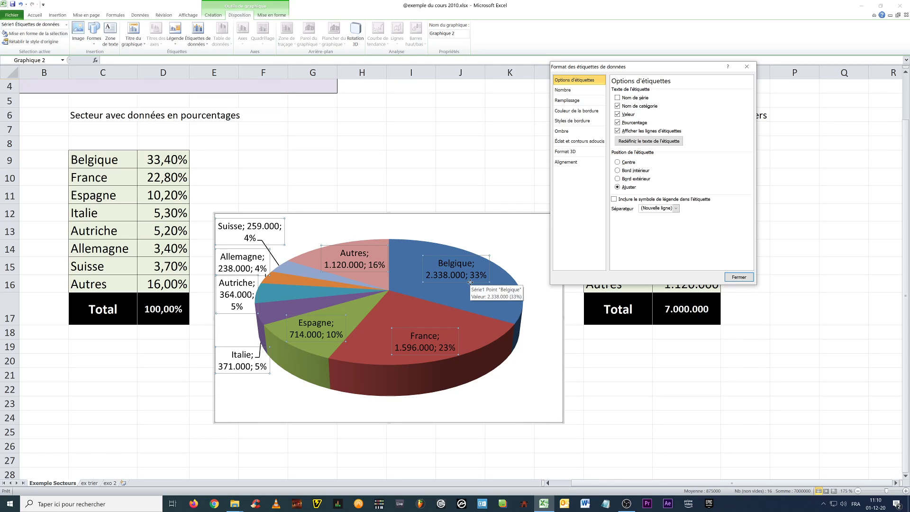
{"action": "left_click", "coordinate": [618, 115]}
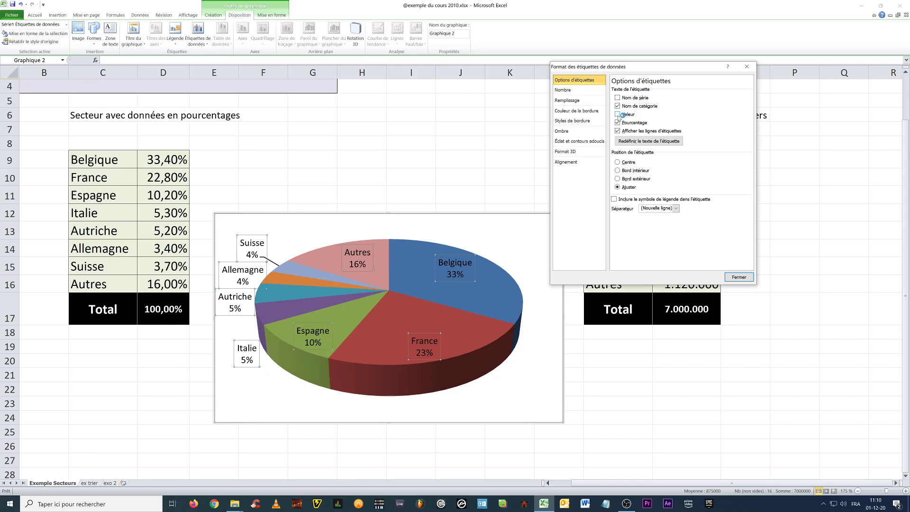
{"action": "left_click", "coordinate": [731, 277]}
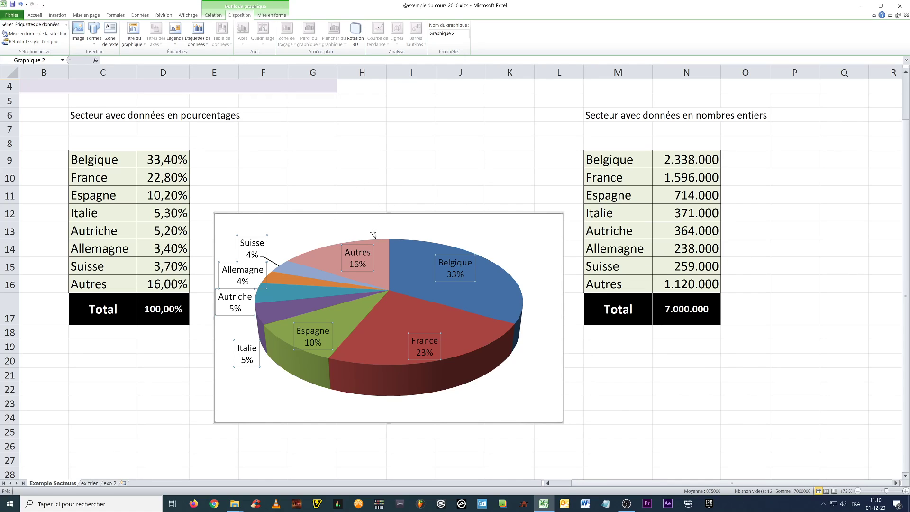
Pull only the Belgique slice outward from the rest of the 3D pie
{"action": "left_click", "coordinate": [411, 285]}
{"action": "mouse_move", "coordinate": [420, 284]}
{"action": "left_mouse_down"}
{"action": "mouse_move", "coordinate": [432, 271]}
{"action": "mouse_move", "coordinate": [412, 280]}
{"action": "left_mouse_up"}
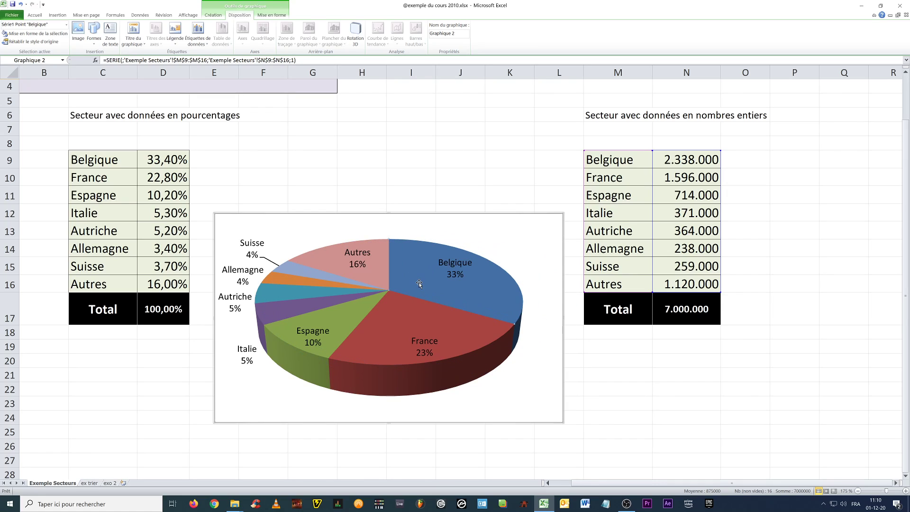
{"action": "left_click_drag", "start_coordinate": [419, 283], "coordinate": [436, 263]}
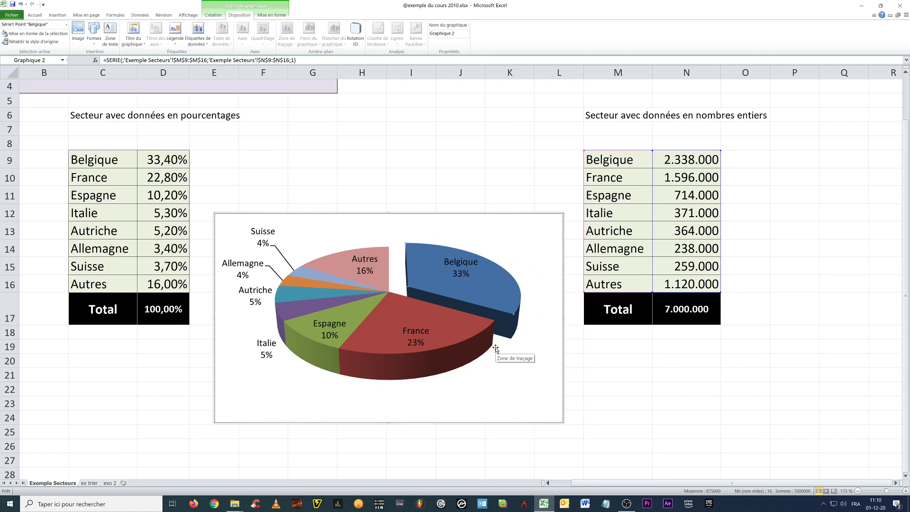
Set the perspective of the pie chart's 3D rotation to 10°
{"action": "left_click", "coordinate": [356, 38]}
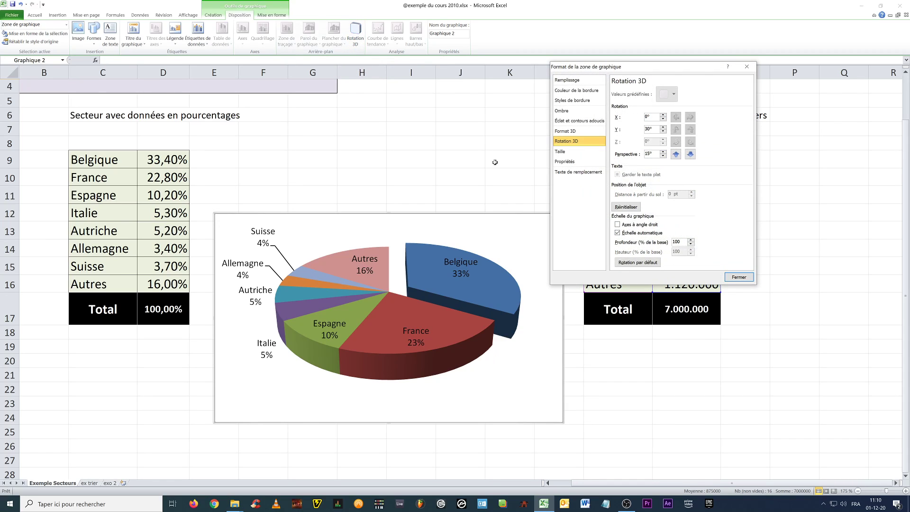
{"action": "left_click", "coordinate": [690, 155]}
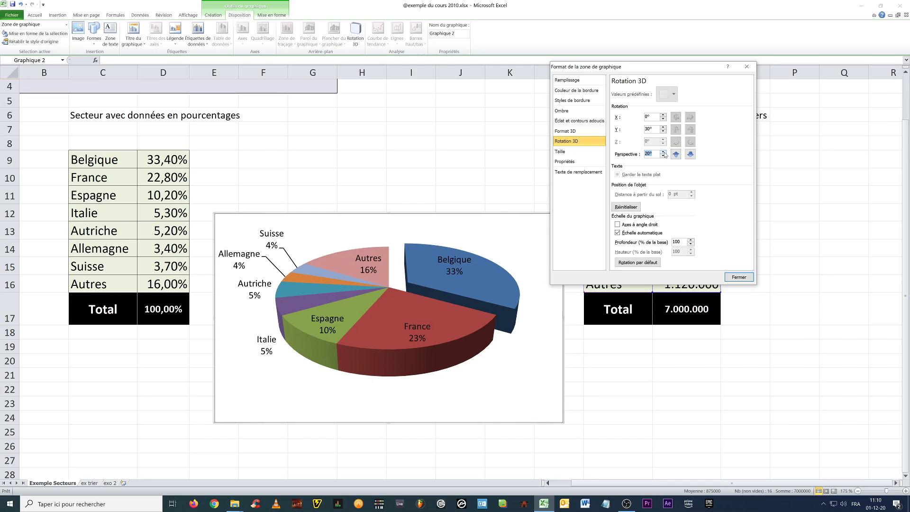
{"action": "left_click", "coordinate": [663, 157]}
{"action": "left_click", "coordinate": [663, 156]}
{"action": "left_click", "coordinate": [663, 156]}
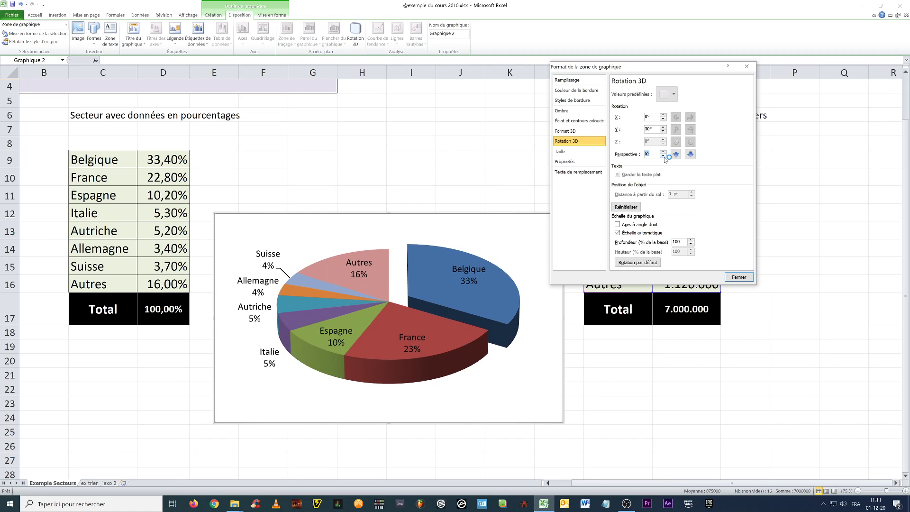
{"action": "left_click", "coordinate": [663, 157]}
{"action": "left_click", "coordinate": [663, 151]}
Set the pie chart's X rotation to 120° to bring the Belgique slice to the front, and close the rotation settings
{"action": "left_click", "coordinate": [663, 114]}
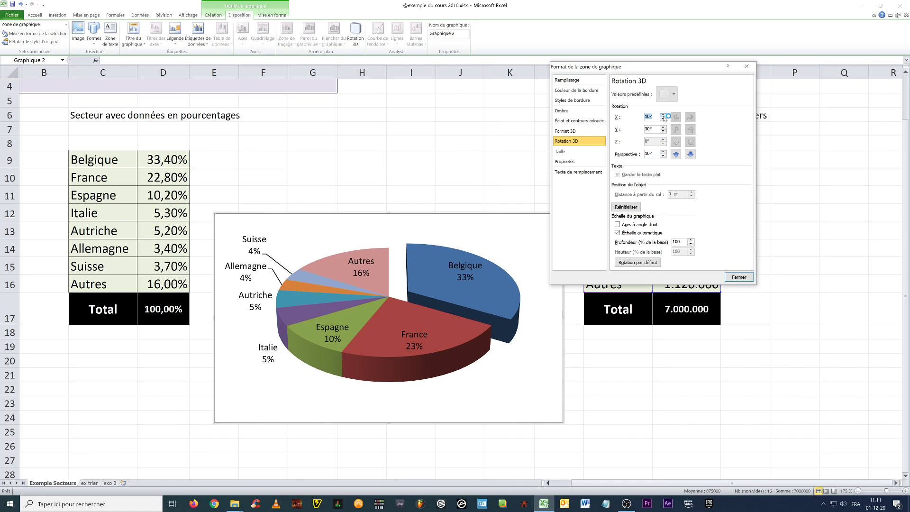
{"action": "left_click", "coordinate": [663, 115]}
{"action": "left_click", "coordinate": [663, 115]}
{"action": "left_click", "coordinate": [663, 115]}
{"action": "left_click", "coordinate": [663, 115]}
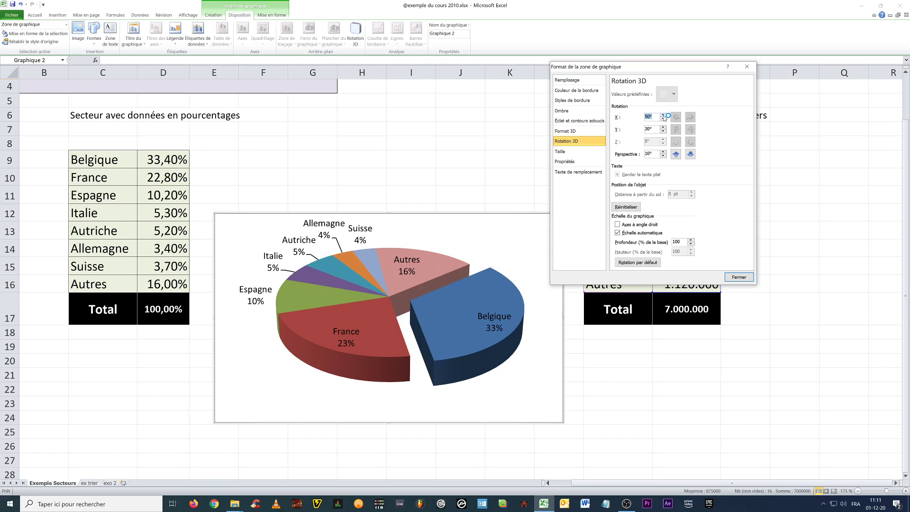
{"action": "left_click", "coordinate": [663, 116]}
{"action": "left_click", "coordinate": [663, 116]}
{"action": "left_click", "coordinate": [663, 115]}
{"action": "left_click", "coordinate": [663, 115]}
{"action": "left_click", "coordinate": [663, 115]}
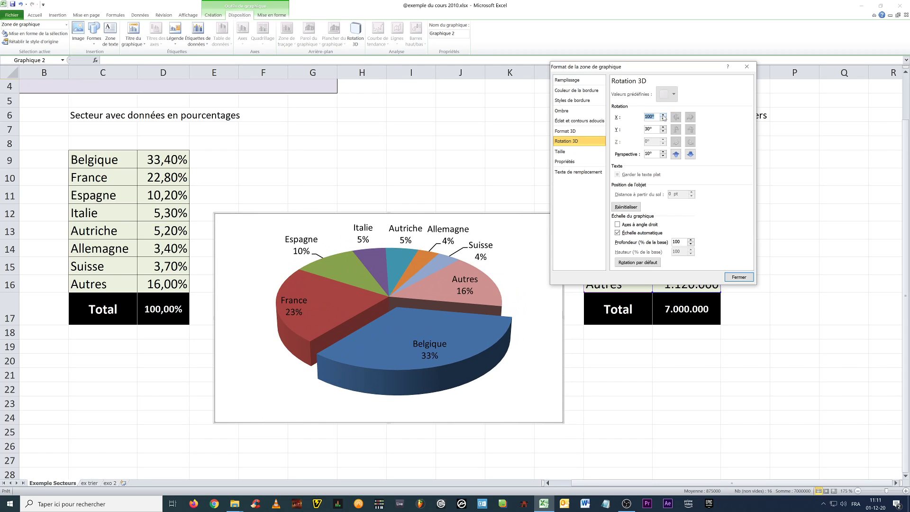
{"action": "left_click", "coordinate": [663, 115]}
{"action": "left_click", "coordinate": [663, 115]}
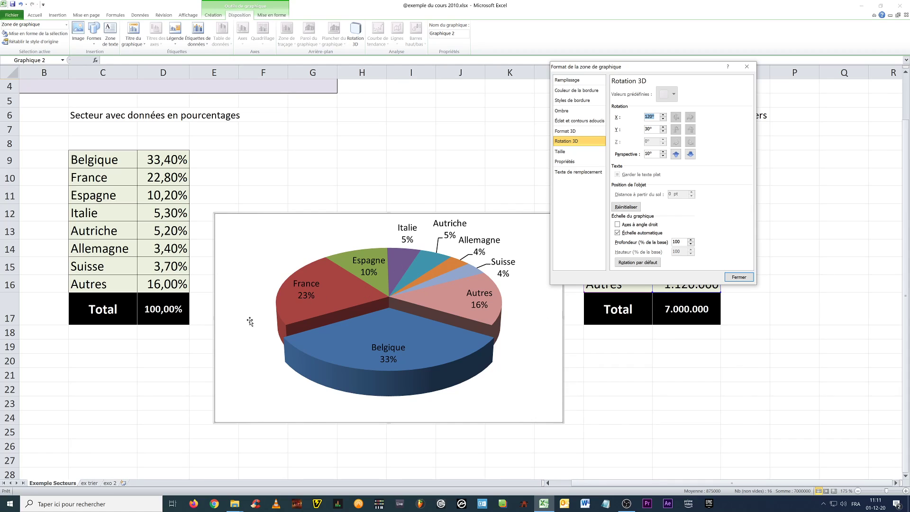
{"action": "mouse_move", "coordinate": [411, 358]}
{"action": "left_click", "coordinate": [730, 278]}
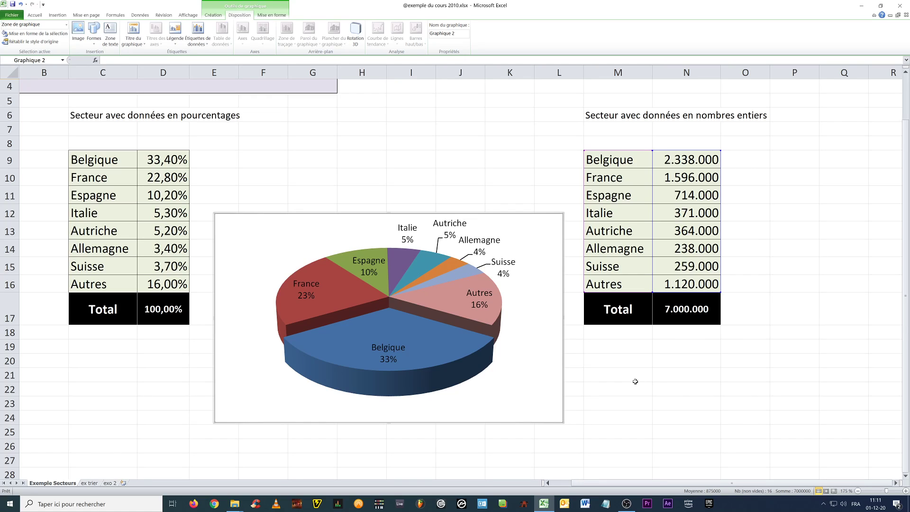
On sheet exo 2, insert a basic 2D line chart from the Charleroi row D10:I10 and enlarge it over the table's lower rows
{"action": "left_click", "coordinate": [109, 483]}
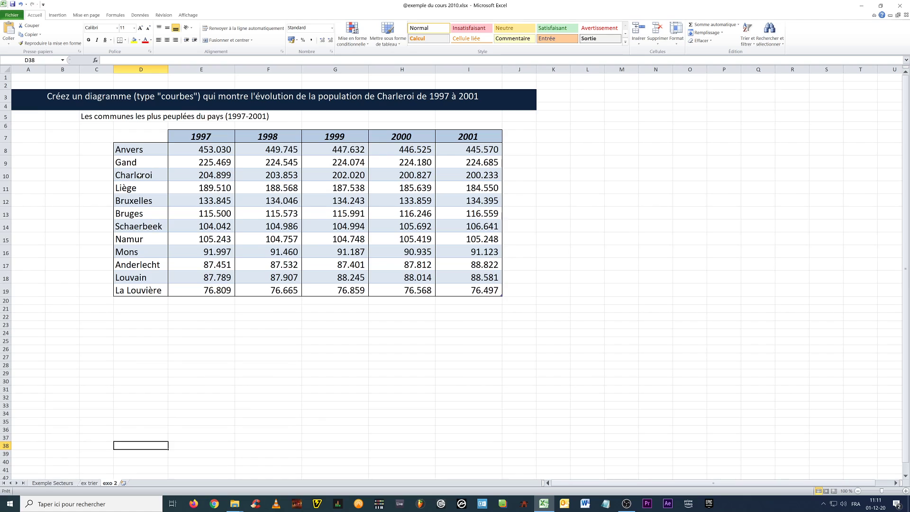
{"action": "left_click_drag", "start_coordinate": [140, 175], "coordinate": [486, 172]}
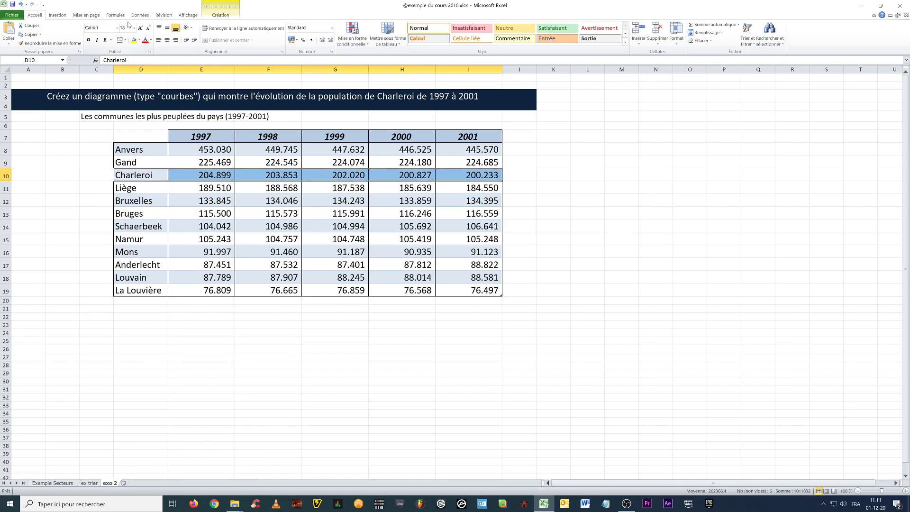
{"action": "left_click", "coordinate": [58, 15]}
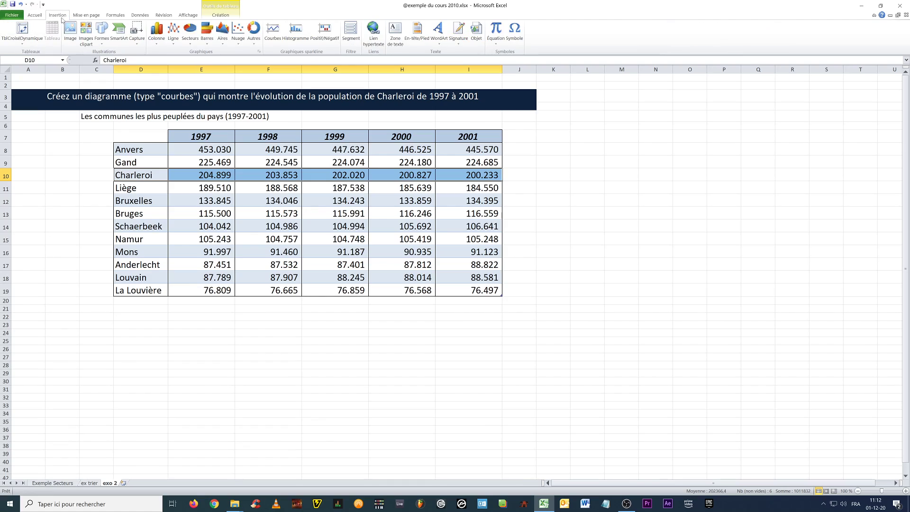
{"action": "left_click", "coordinate": [177, 48]}
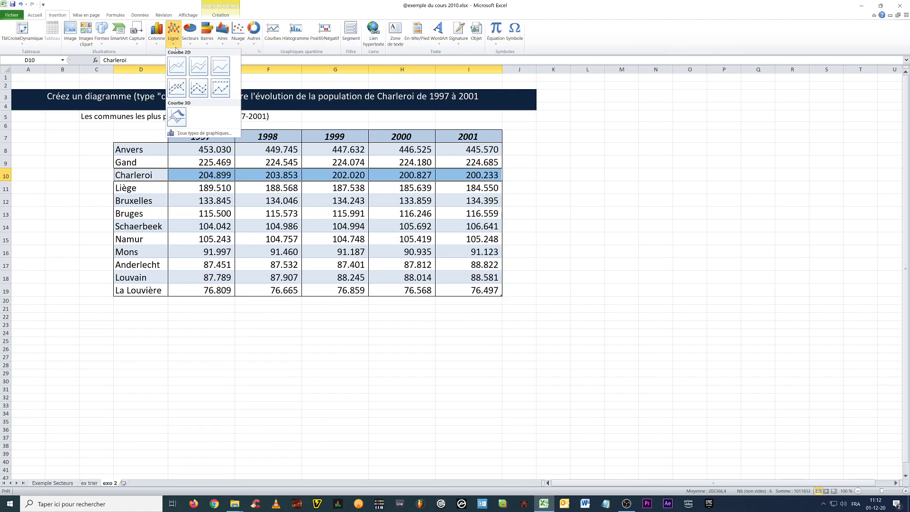
{"action": "left_click", "coordinate": [176, 72]}
{"action": "left_click_drag", "start_coordinate": [448, 220], "coordinate": [315, 324]}
{"action": "left_click_drag", "start_coordinate": [429, 325], "coordinate": [622, 198]}
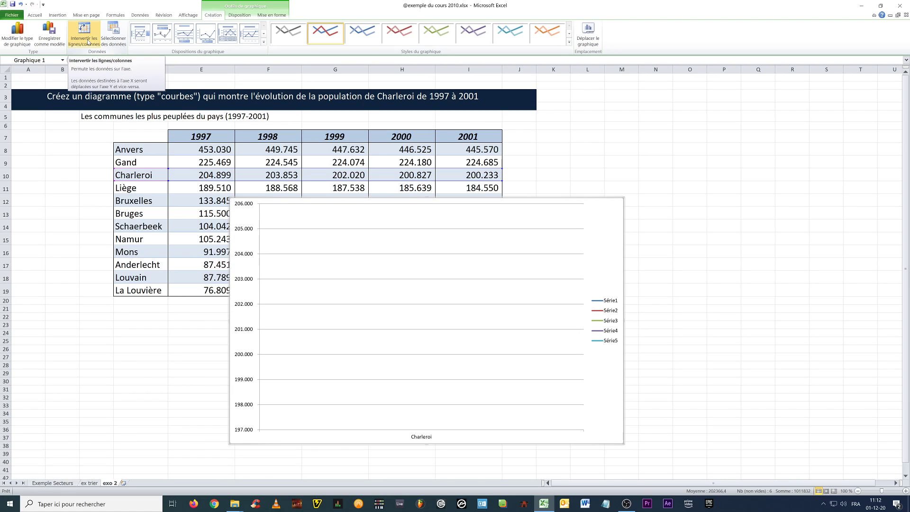
Switch the line chart's rows and columns and use the years in E7:I7 as its horizontal axis labels
{"action": "left_click", "coordinate": [88, 42]}
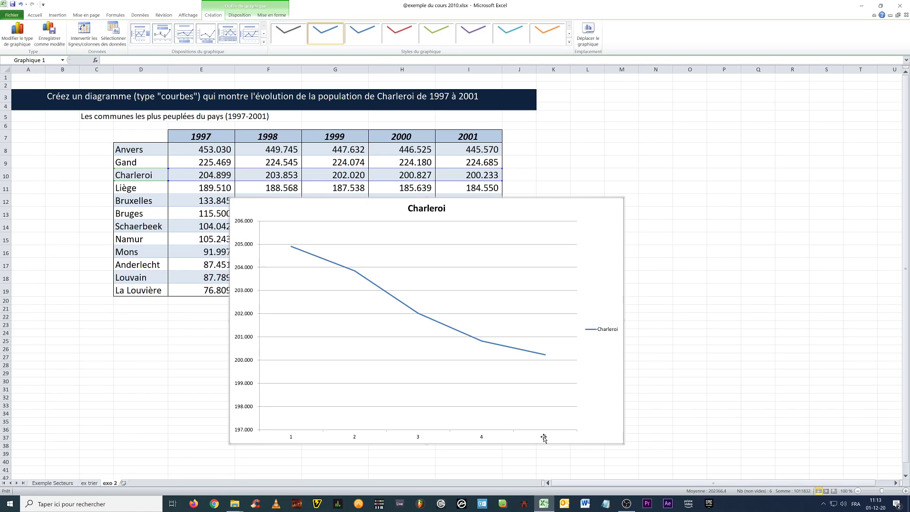
{"action": "left_click", "coordinate": [114, 37]}
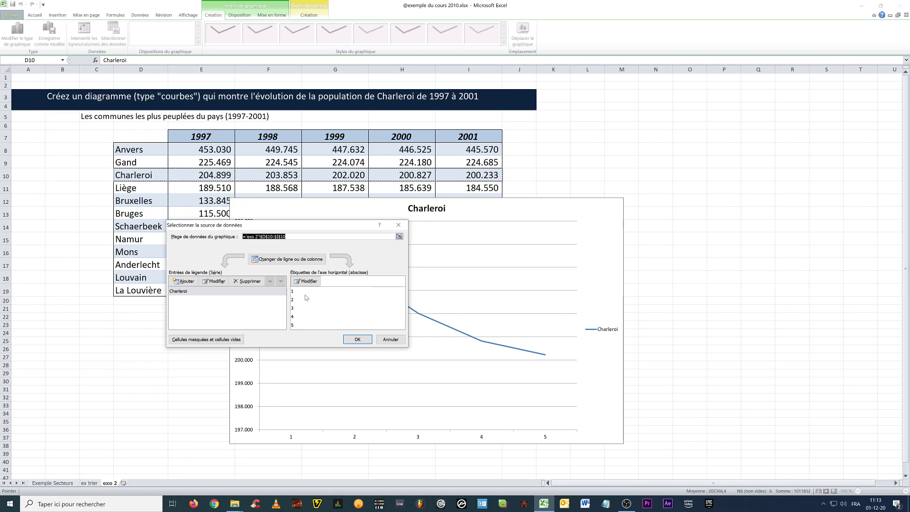
{"action": "left_click", "coordinate": [305, 281]}
{"action": "left_click_drag", "start_coordinate": [207, 141], "coordinate": [470, 139]}
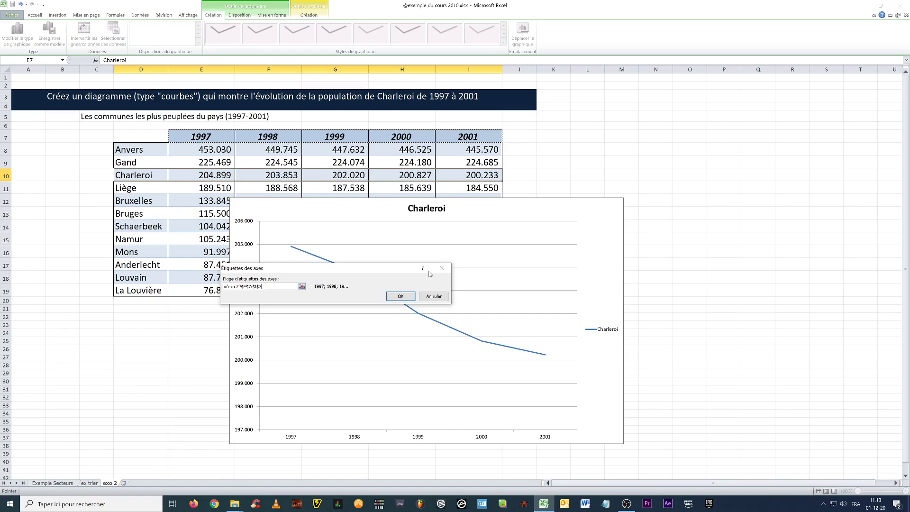
{"action": "left_click", "coordinate": [401, 296]}
{"action": "left_click", "coordinate": [359, 340]}
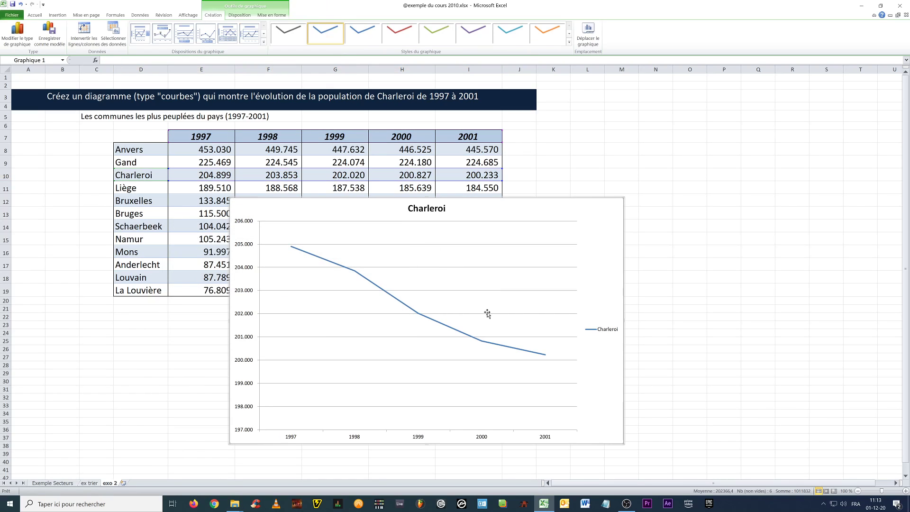
Delete the line chart's legend and fix the vertical axis minimum at 200000
{"action": "left_click", "coordinate": [601, 333]}
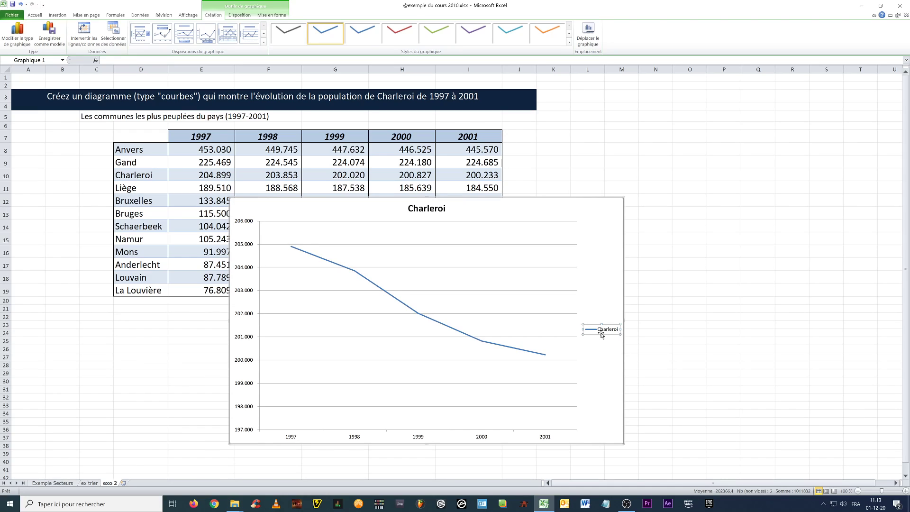
{"action": "key", "text": "Delete"}
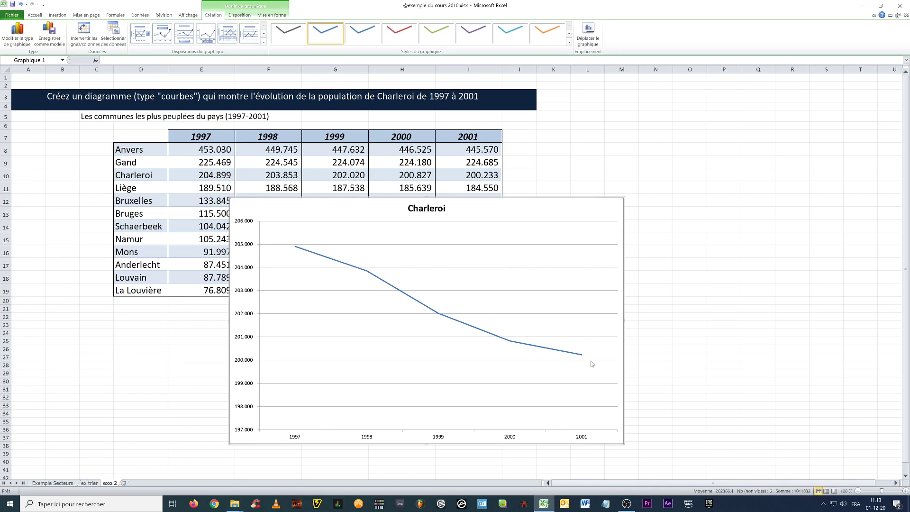
{"action": "left_click", "coordinate": [244, 365]}
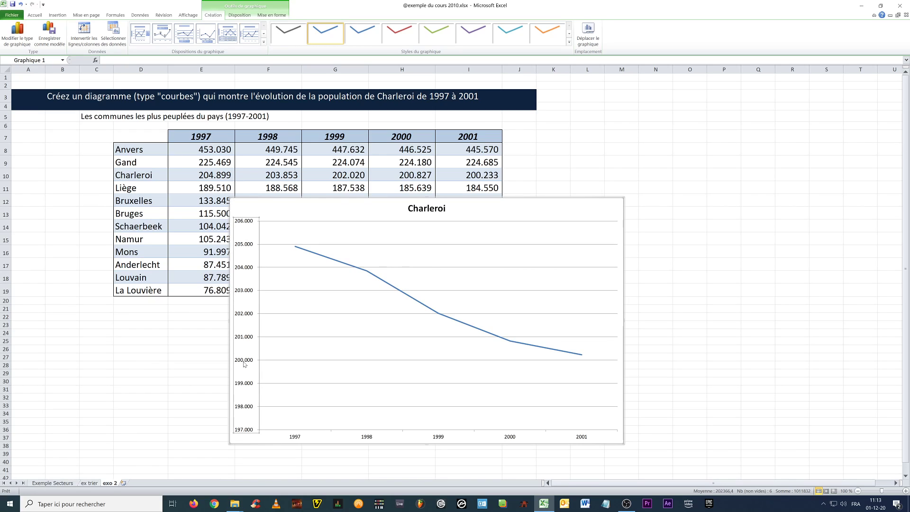
{"action": "double_click", "coordinate": [244, 364]}
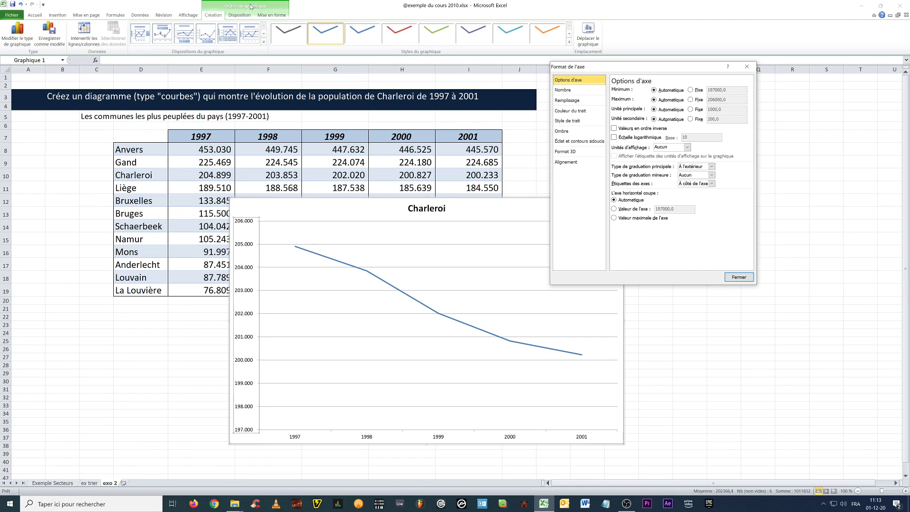
{"action": "left_click", "coordinate": [239, 15]}
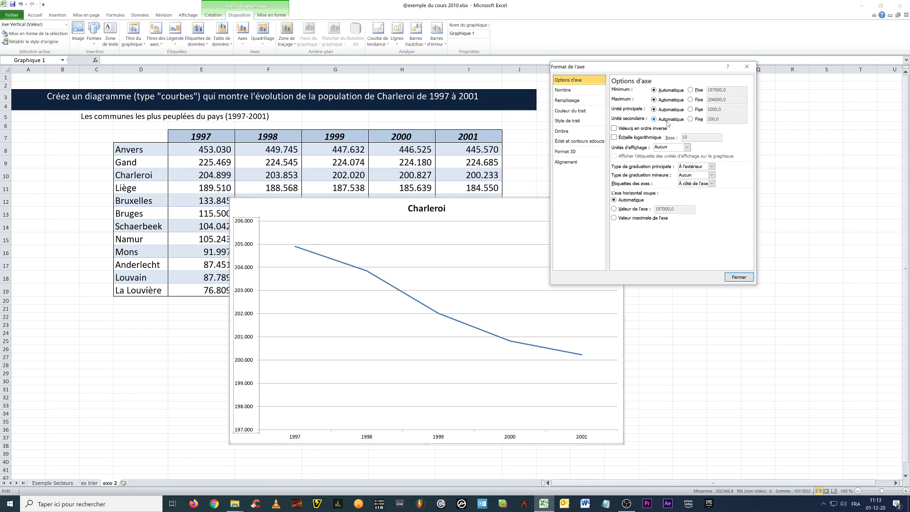
{"action": "left_click", "coordinate": [690, 90]}
{"action": "double_click", "coordinate": [708, 90]}
{"action": "type", "text": "200000"}
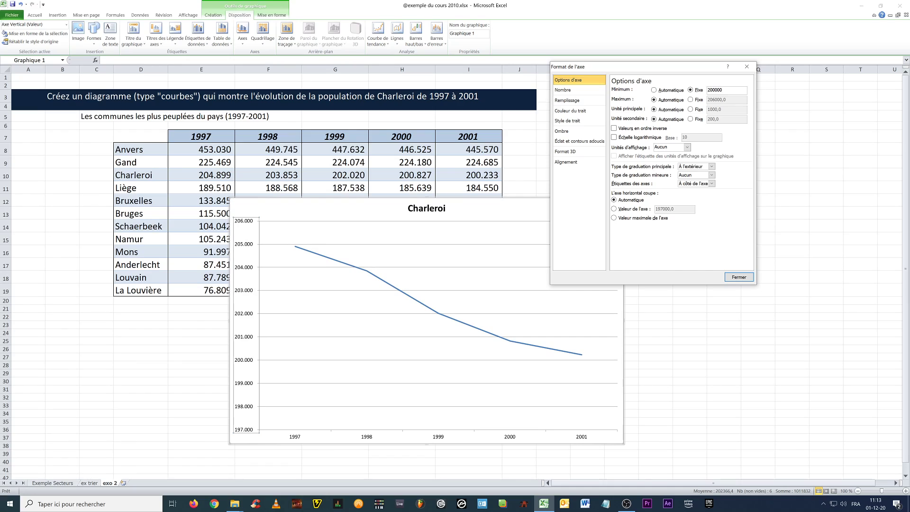
{"action": "left_click", "coordinate": [738, 277]}
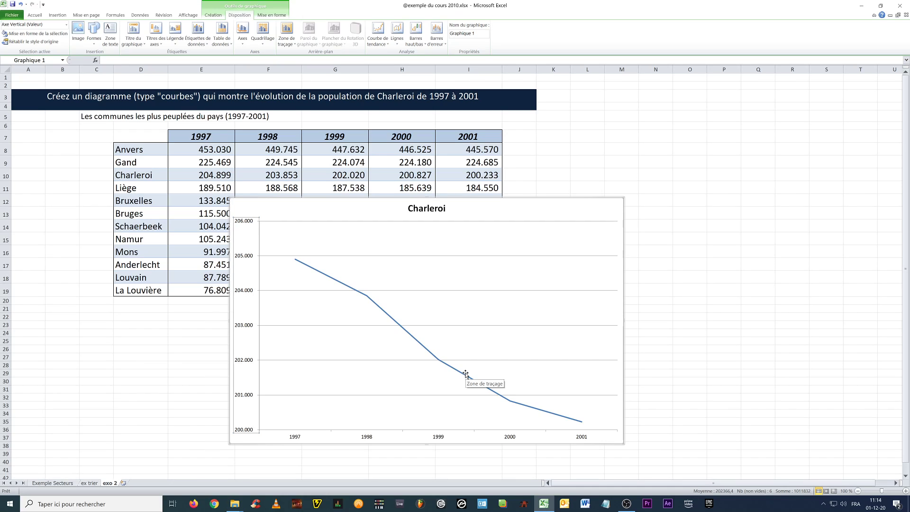
Move the exploded pie chart from sheet Exemple Secteurs to sheet exo 2 as an embedded object
{"action": "left_click", "coordinate": [429, 211]}
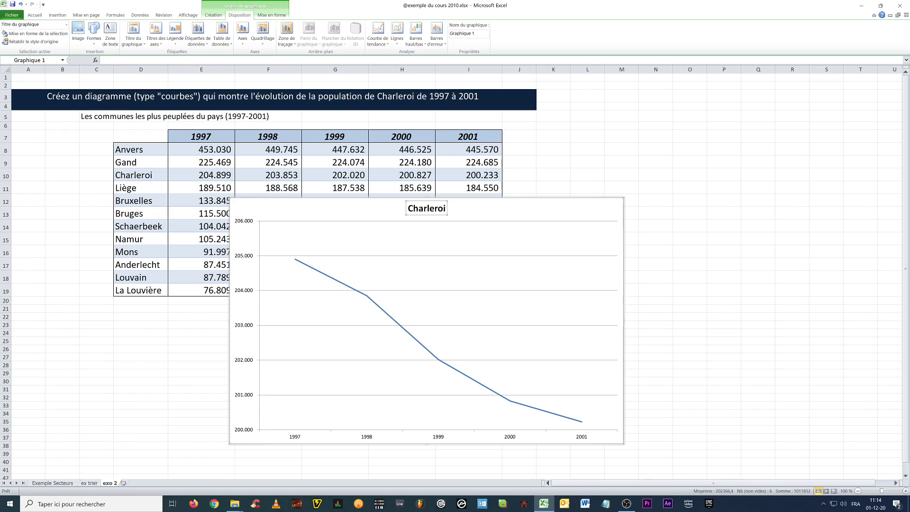
{"action": "left_click", "coordinate": [89, 483]}
{"action": "left_click", "coordinate": [52, 483]}
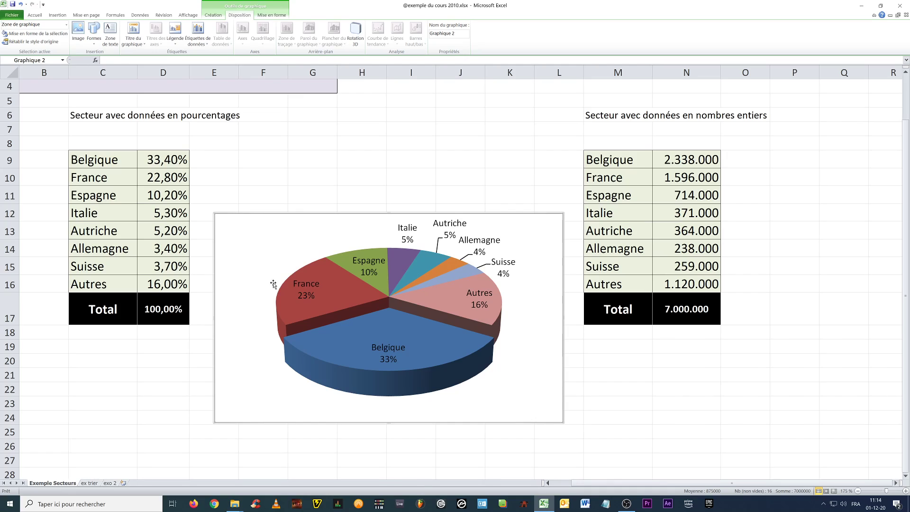
{"action": "right_click", "coordinate": [249, 228]}
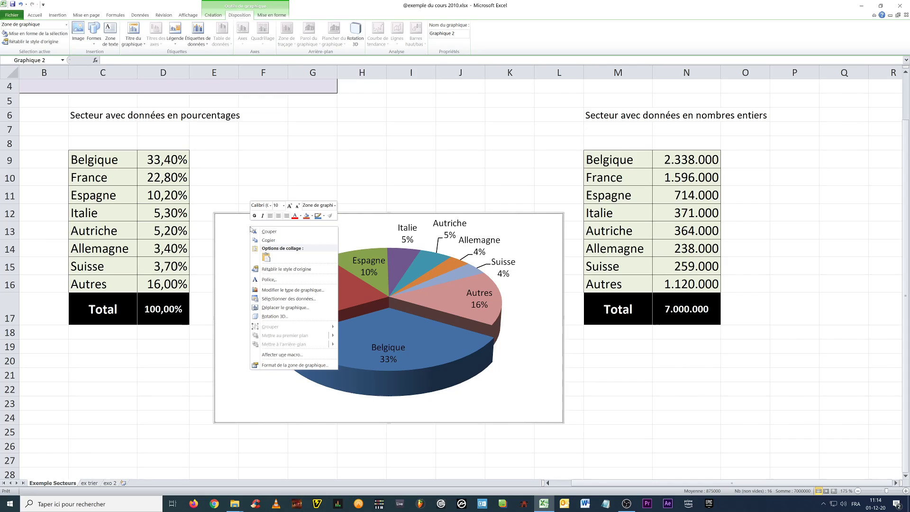
{"action": "left_click", "coordinate": [234, 224]}
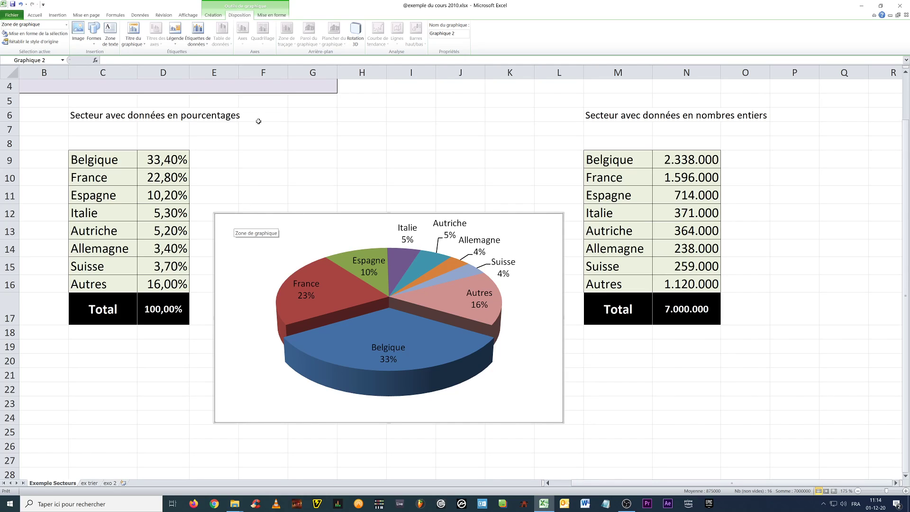
{"action": "left_click", "coordinate": [214, 15]}
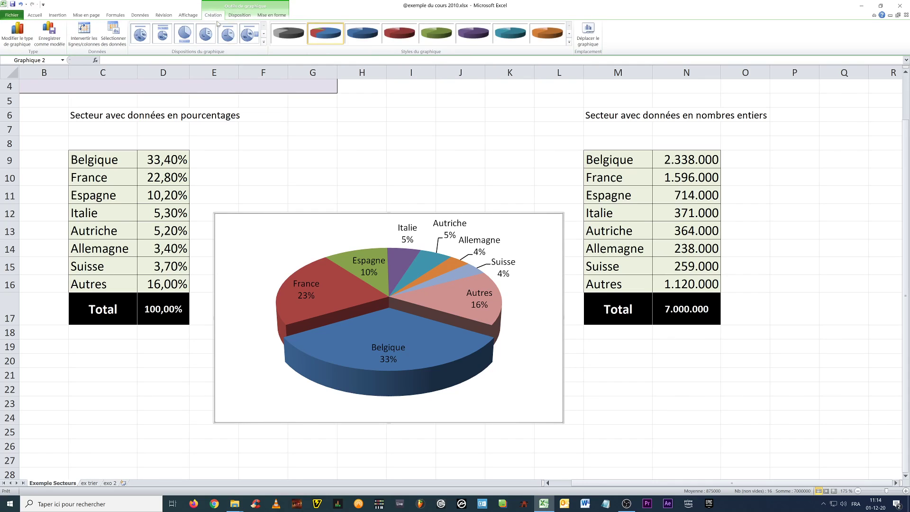
{"action": "left_click", "coordinate": [586, 46]}
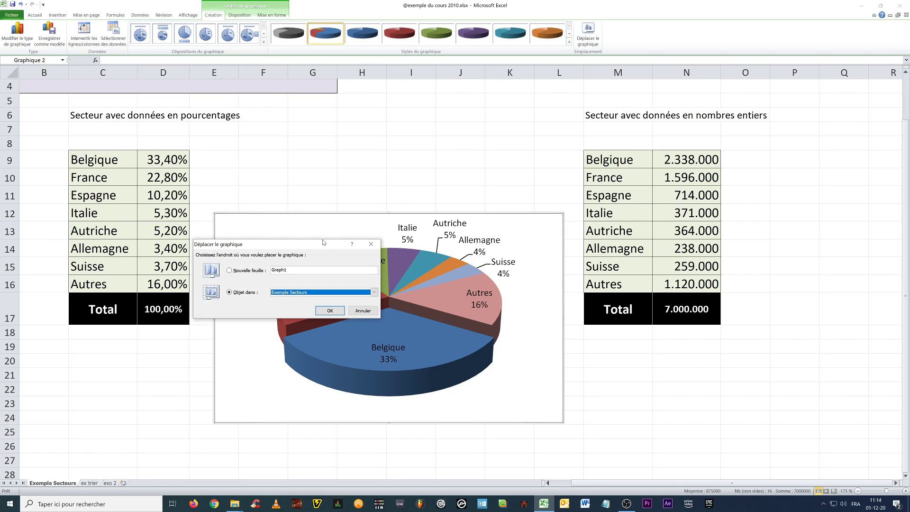
{"action": "left_click_drag", "start_coordinate": [325, 243], "coordinate": [408, 168]}
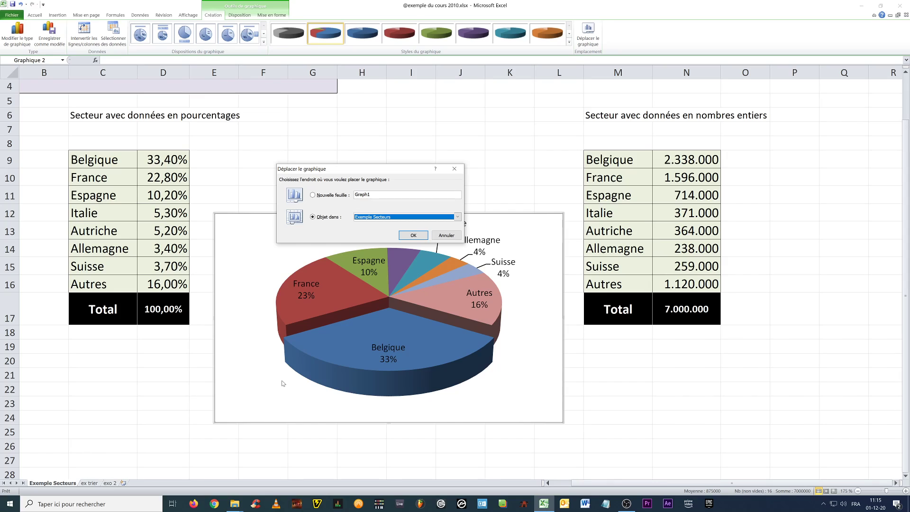
{"action": "left_click", "coordinate": [375, 219]}
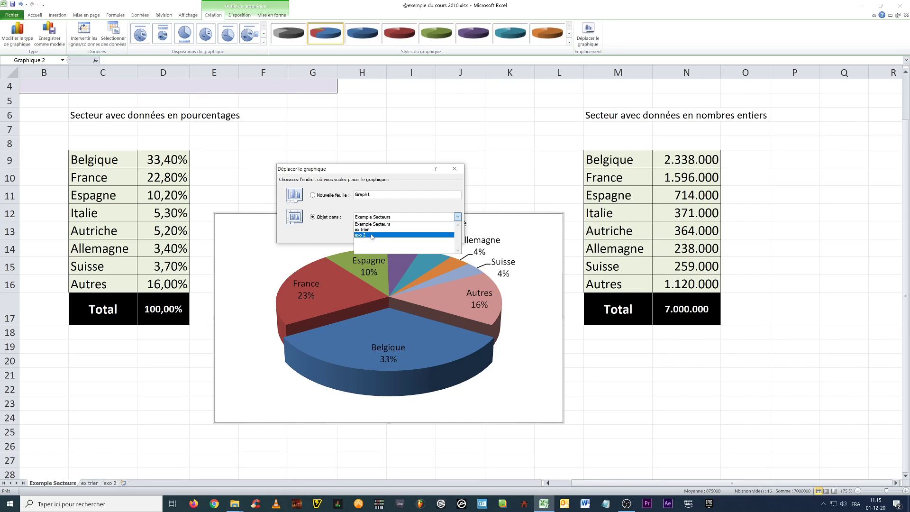
{"action": "left_click", "coordinate": [371, 236]}
{"action": "left_click", "coordinate": [412, 236]}
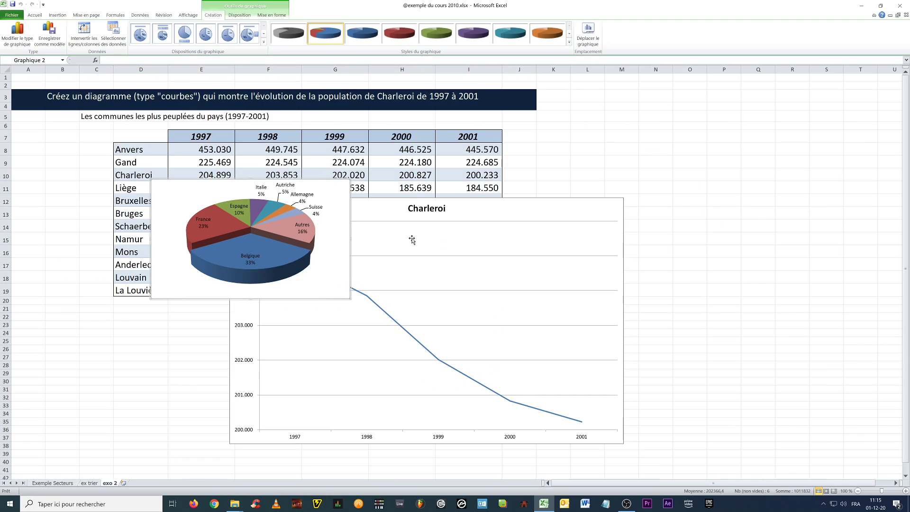
Check the Exemple Secteurs sheet and place the pie chart on exo 2 below the table, to the left of the line chart
{"action": "left_click_drag", "start_coordinate": [297, 180], "coordinate": [774, 96]}
{"action": "left_click", "coordinate": [67, 484]}
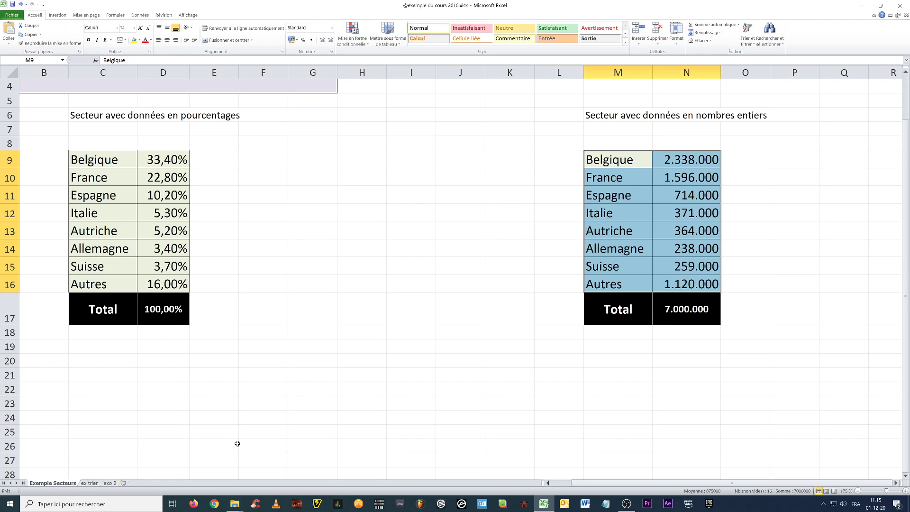
{"action": "left_click", "coordinate": [110, 483]}
{"action": "left_click", "coordinate": [436, 278]}
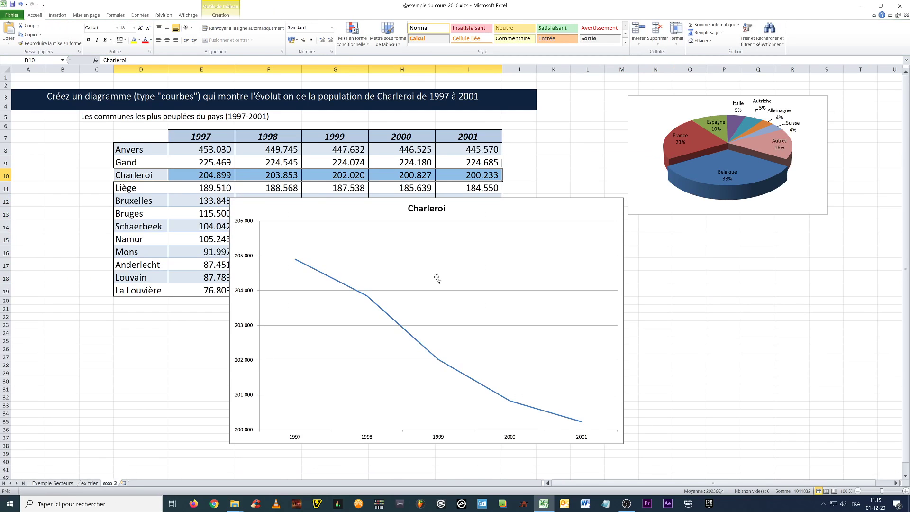
{"action": "left_click_drag", "start_coordinate": [658, 100], "coordinate": [67, 318]}
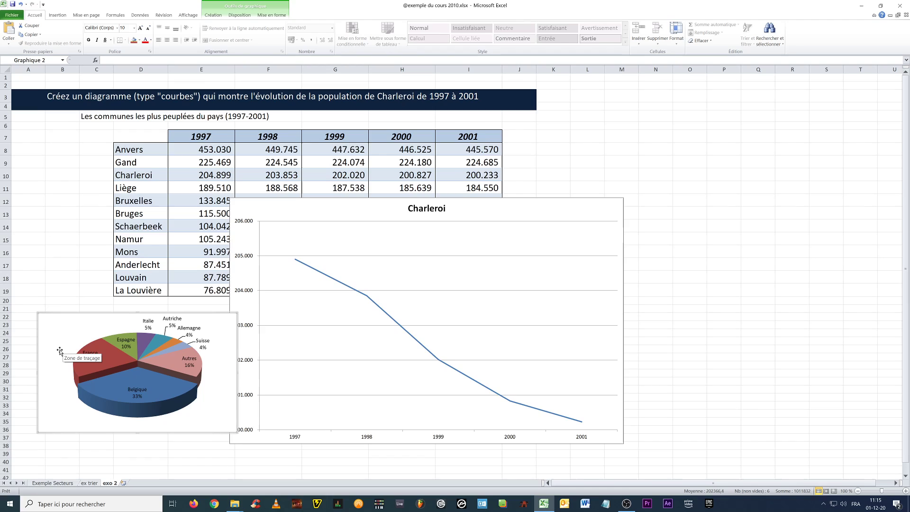
Move the pie chart from exo 2 to a new chart sheet named "Destinations vac"
{"action": "left_click", "coordinate": [214, 15]}
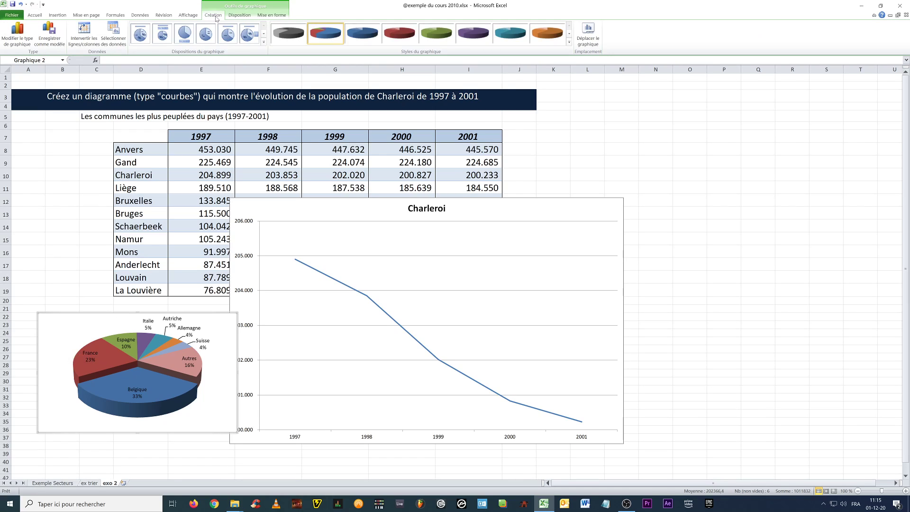
{"action": "left_click", "coordinate": [590, 38]}
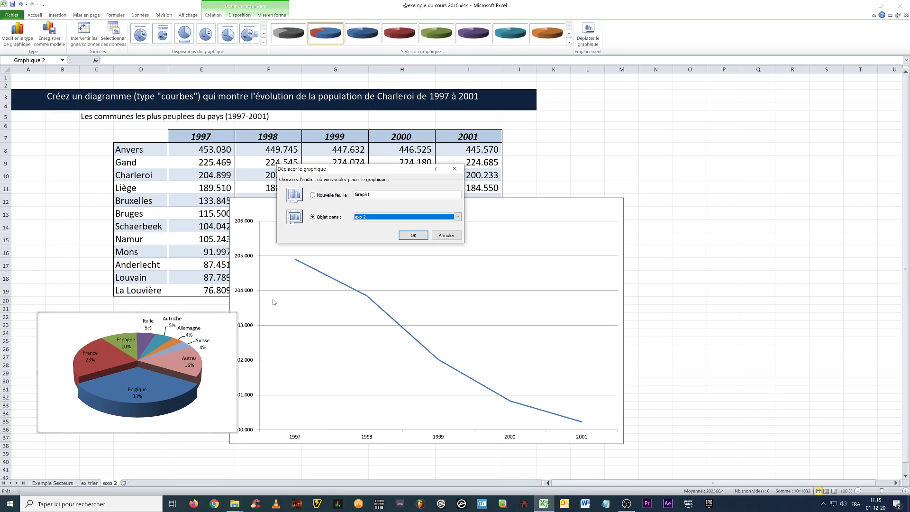
{"action": "left_click", "coordinate": [313, 196]}
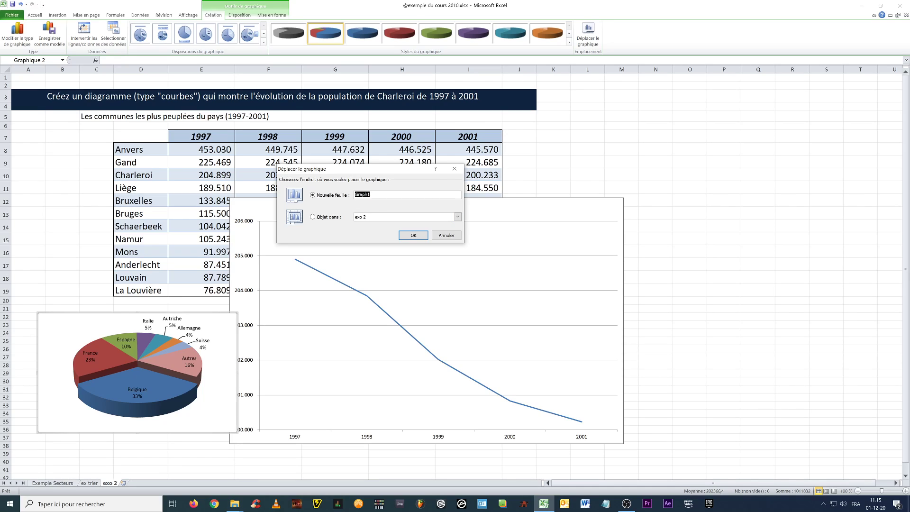
{"action": "type", "text": "Destinations vac"}
{"action": "left_click", "coordinate": [411, 235]}
{"action": "mouse_move", "coordinate": [418, 229]}
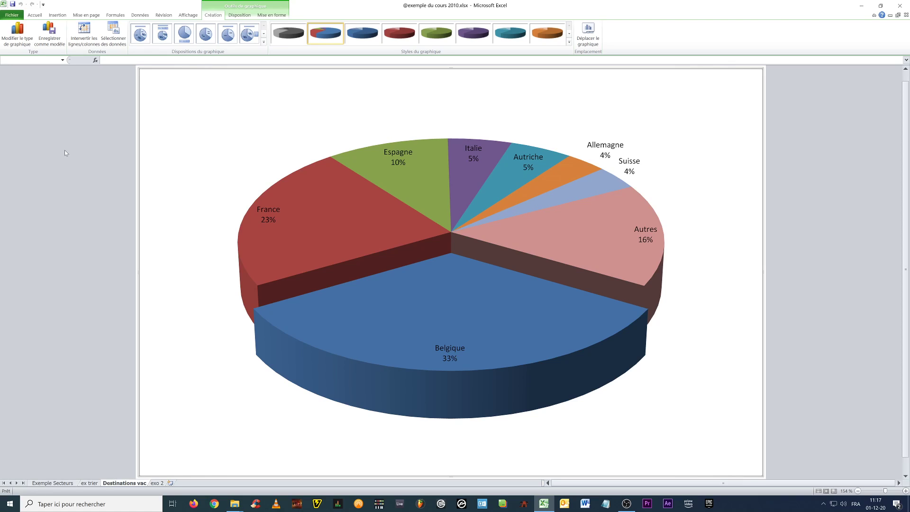
{"action": "left_click", "coordinate": [302, 120]}
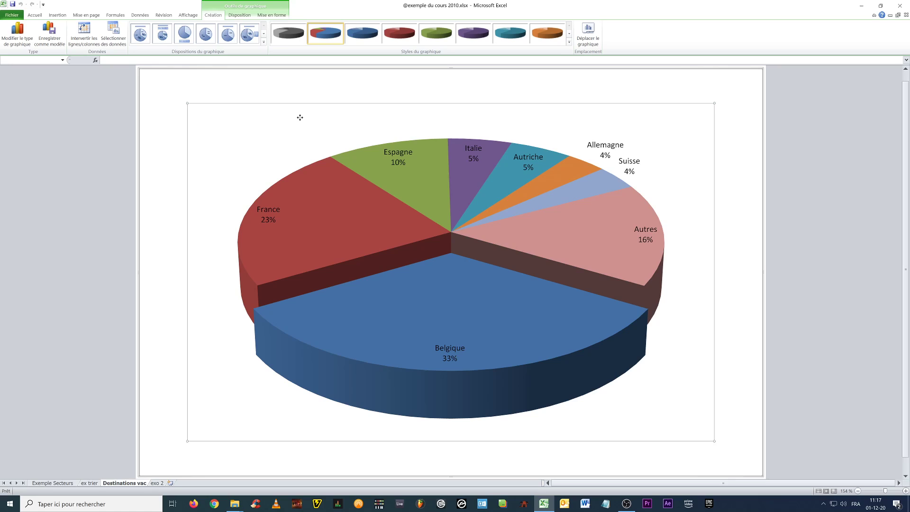
{"action": "left_click", "coordinate": [240, 15]}
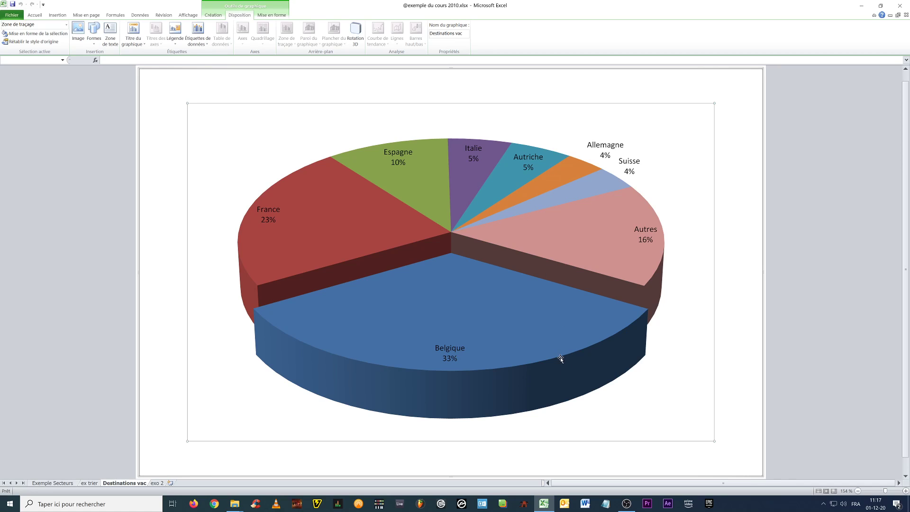
{"action": "left_click", "coordinate": [626, 503]}
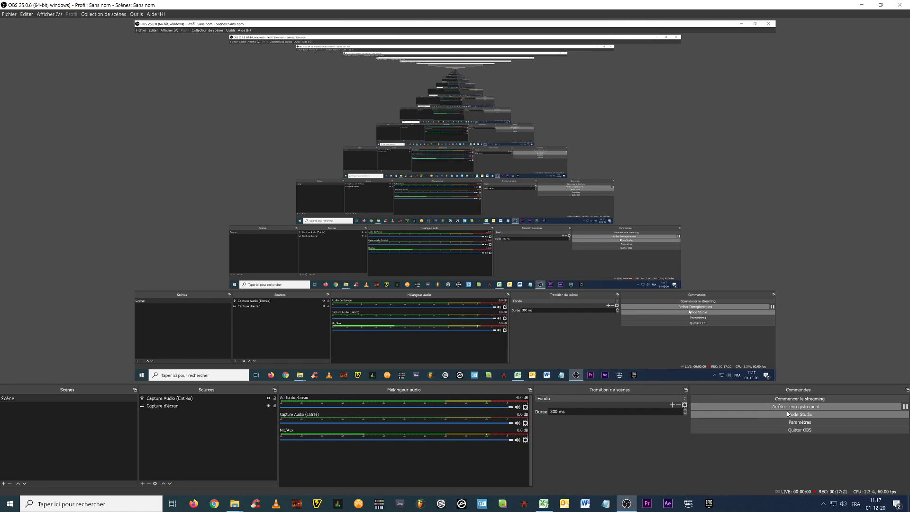